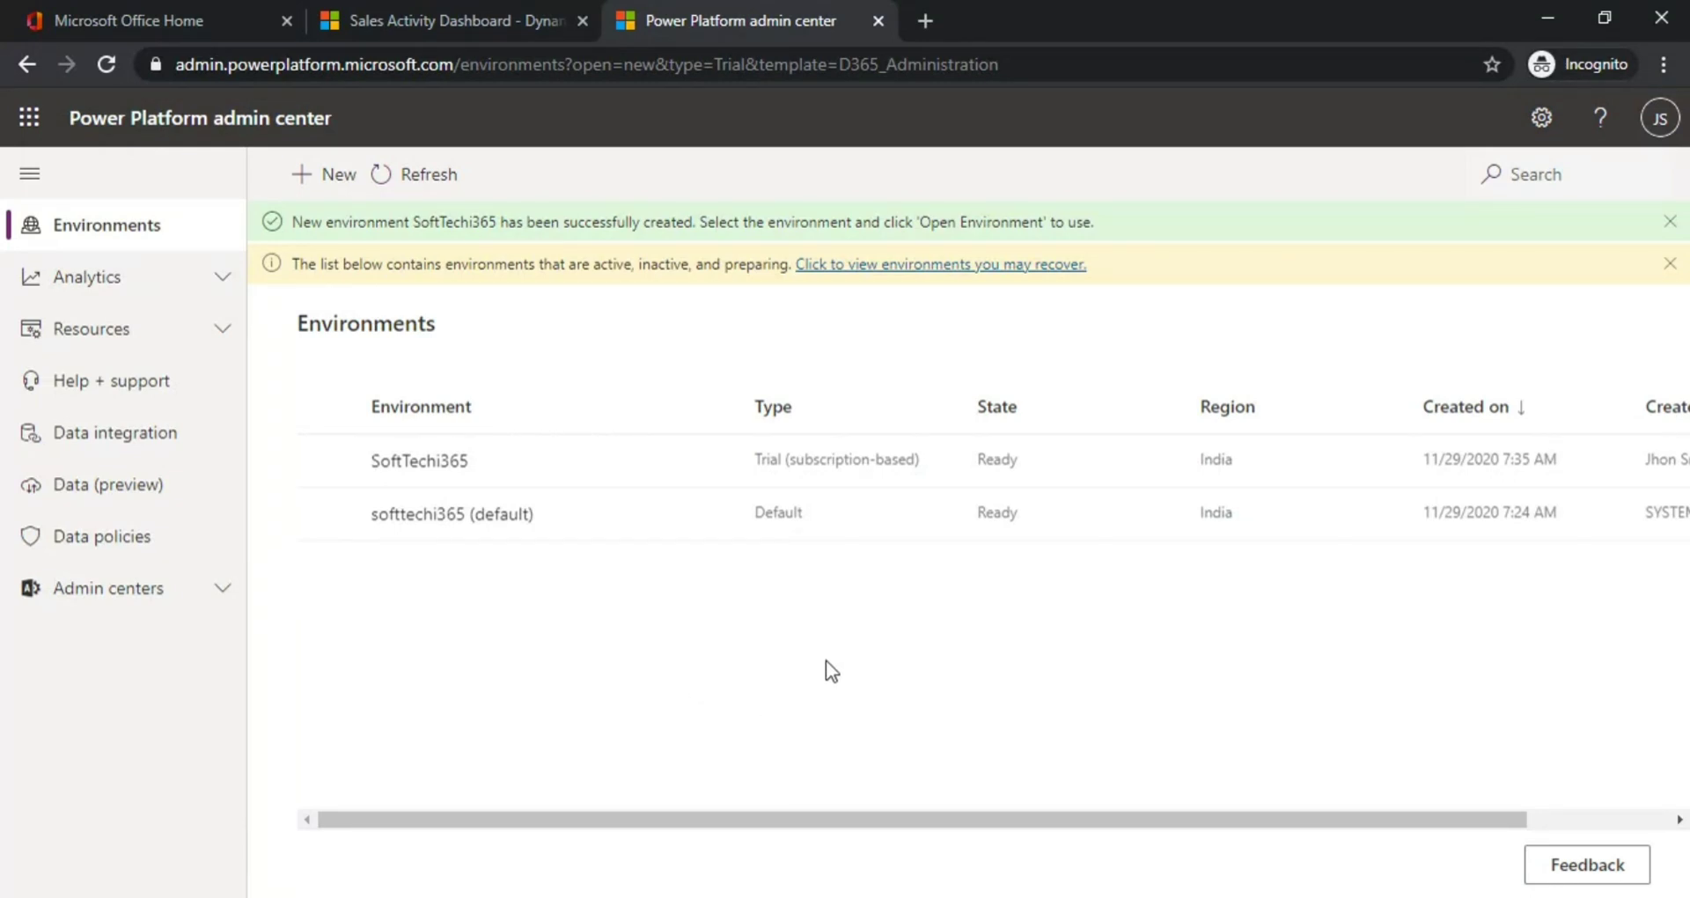
Go to the SoftTechi365 environment's Settings > Email > Email settings page.
{"action": "left_click", "coordinate": [421, 467]}
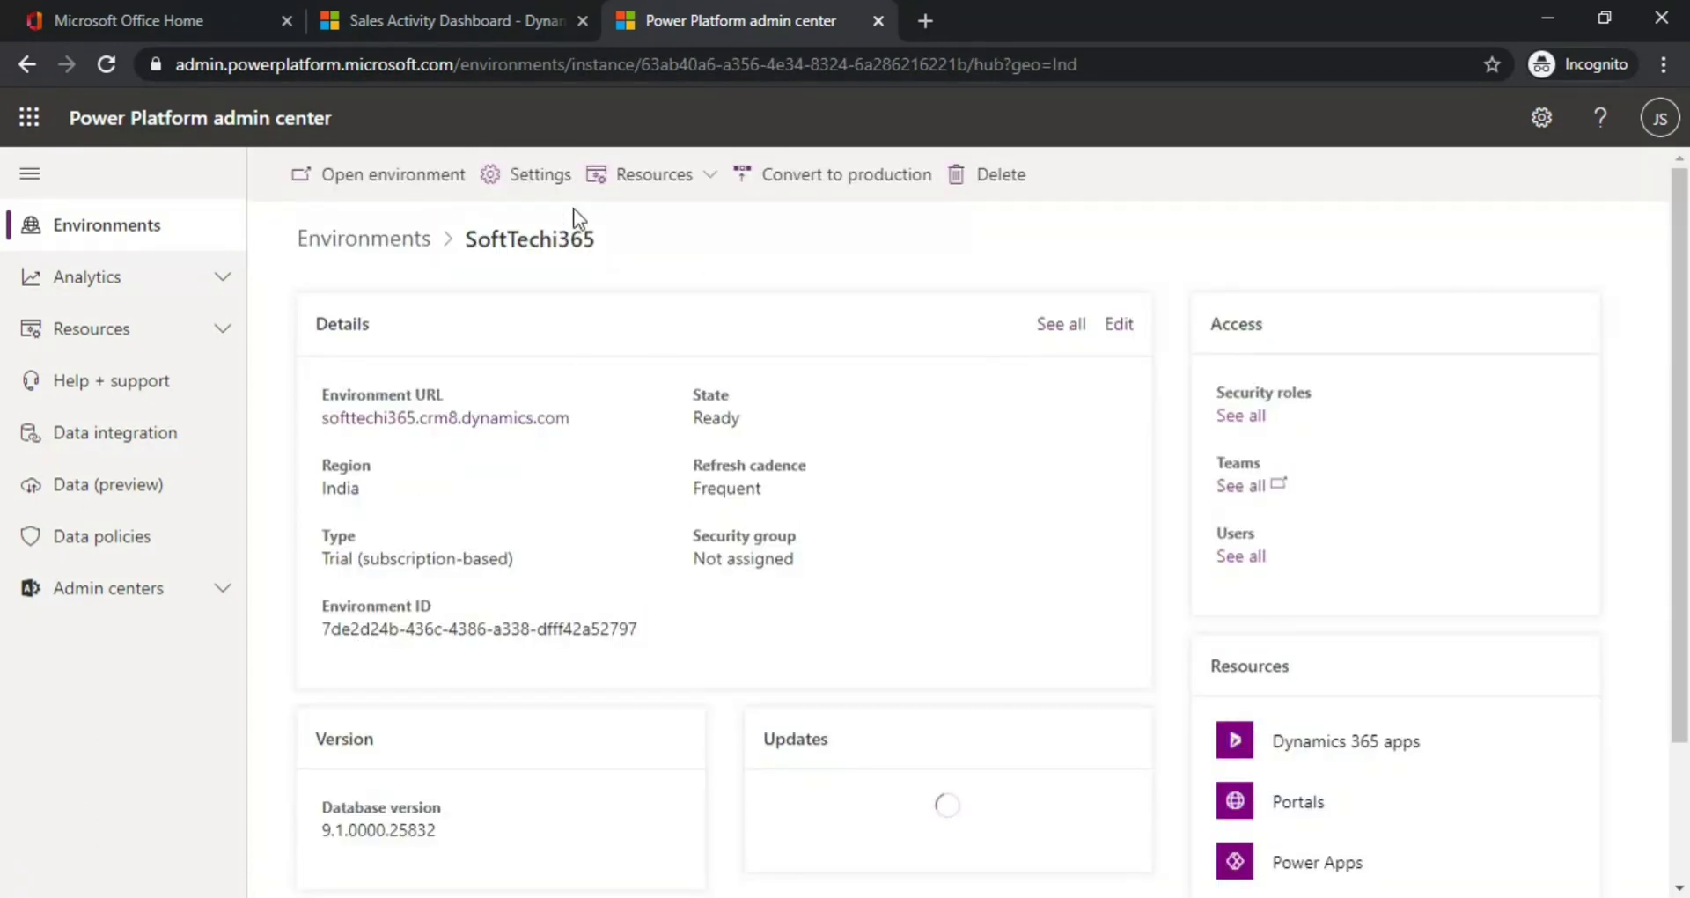
{"action": "left_click", "coordinate": [558, 189]}
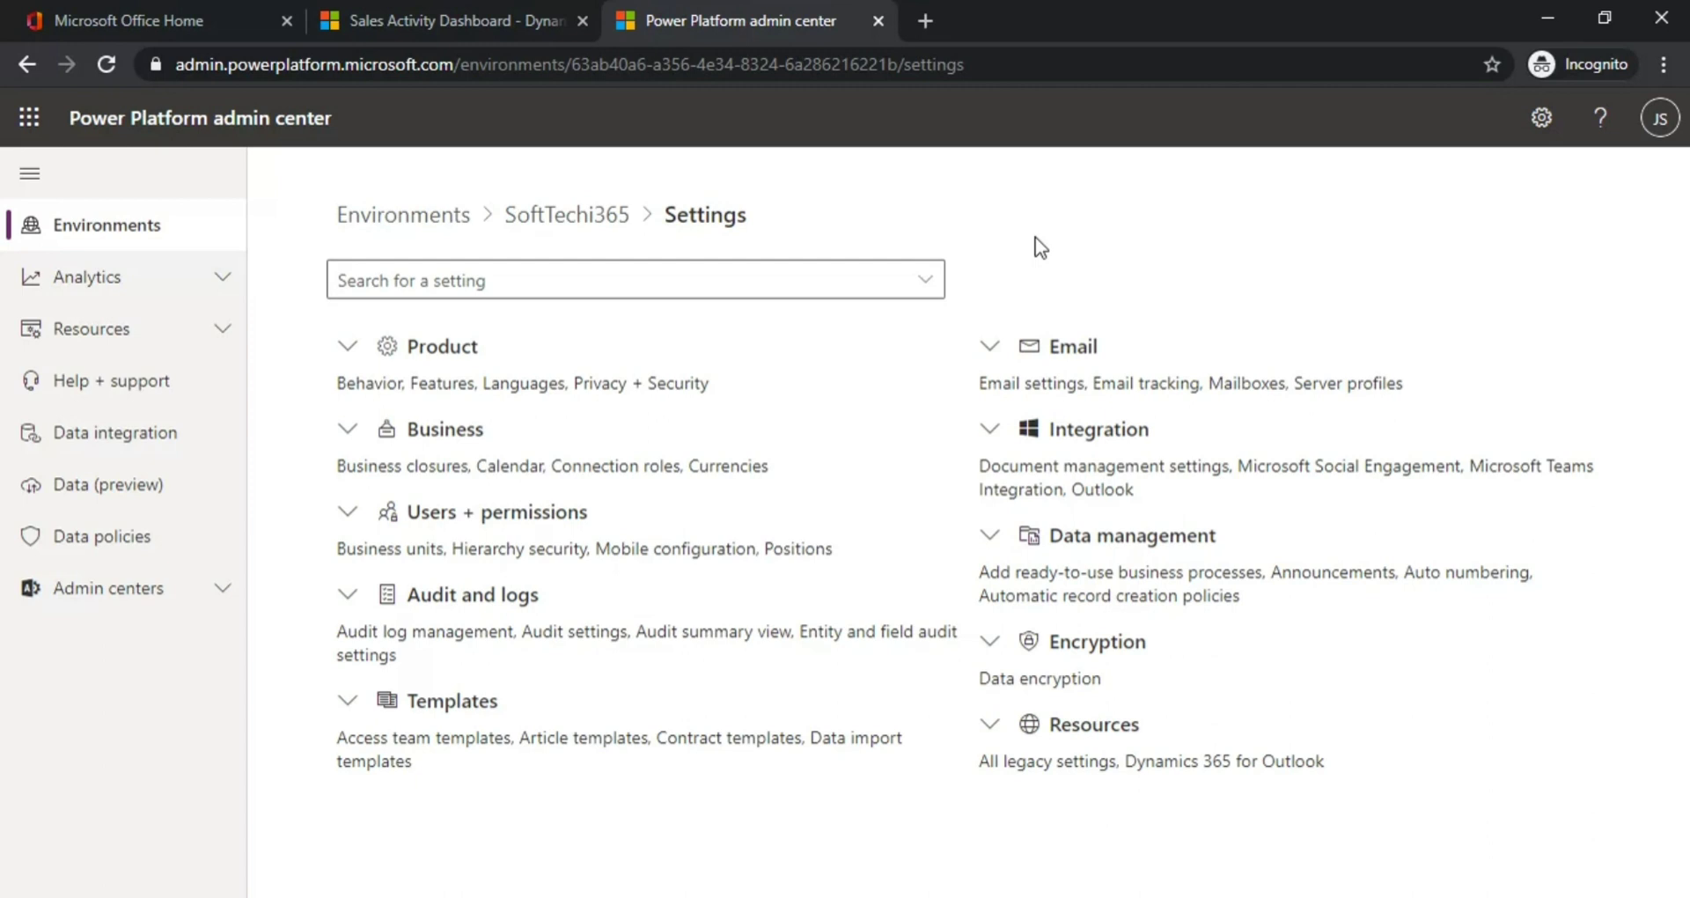
{"action": "left_click", "coordinate": [989, 346]}
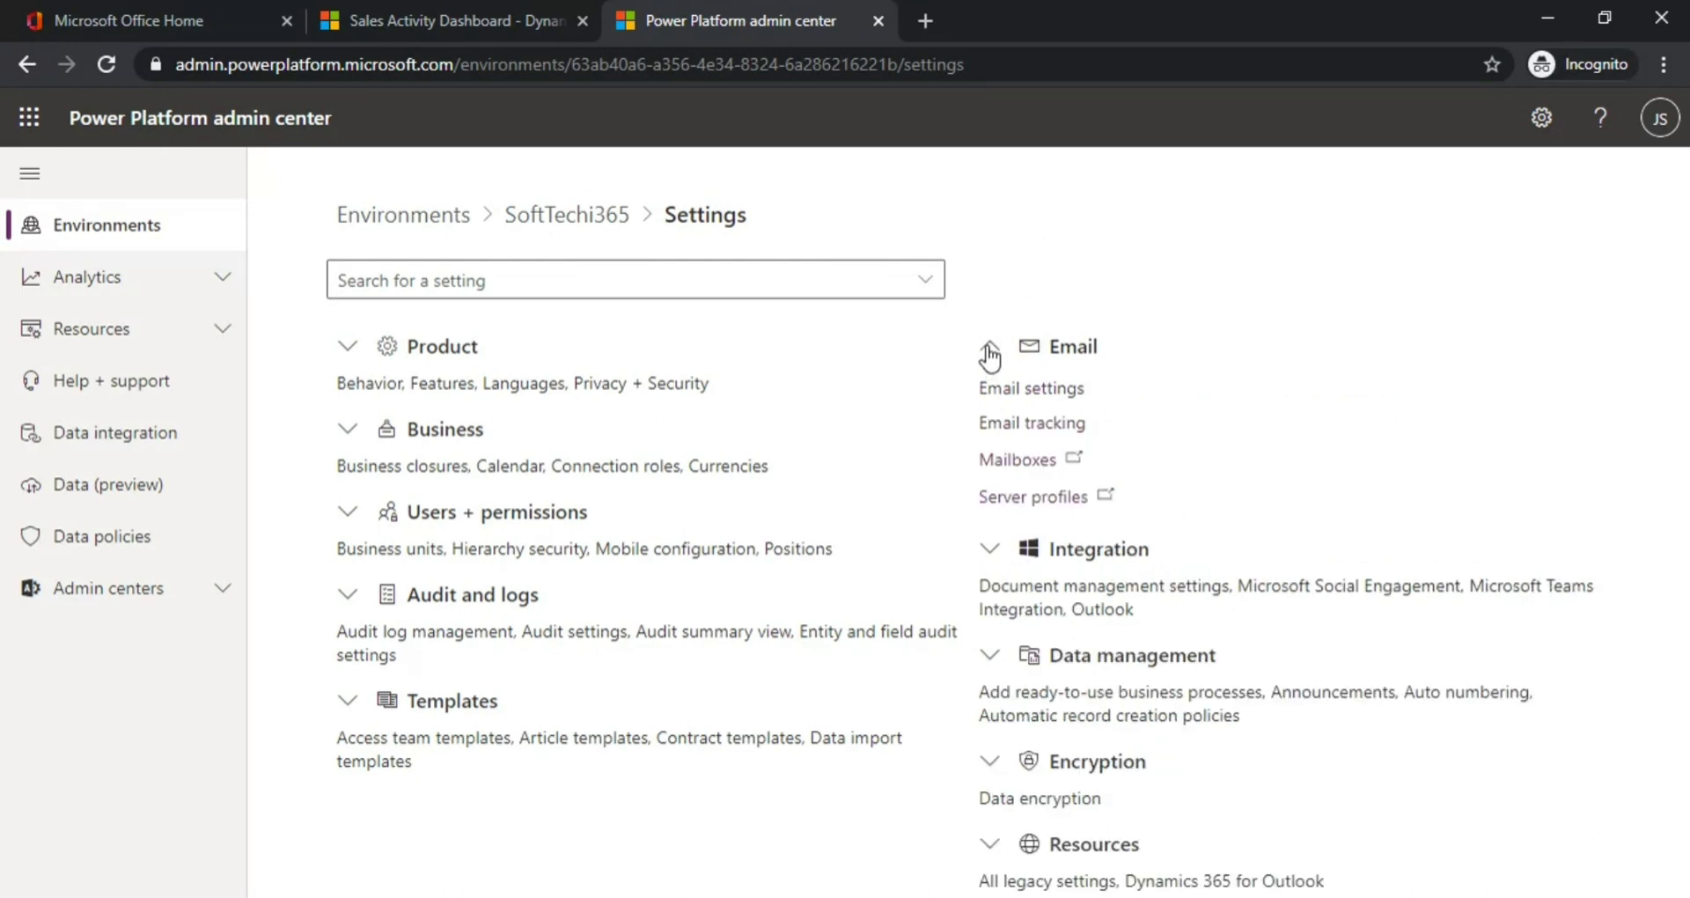
{"action": "left_click", "coordinate": [1019, 392]}
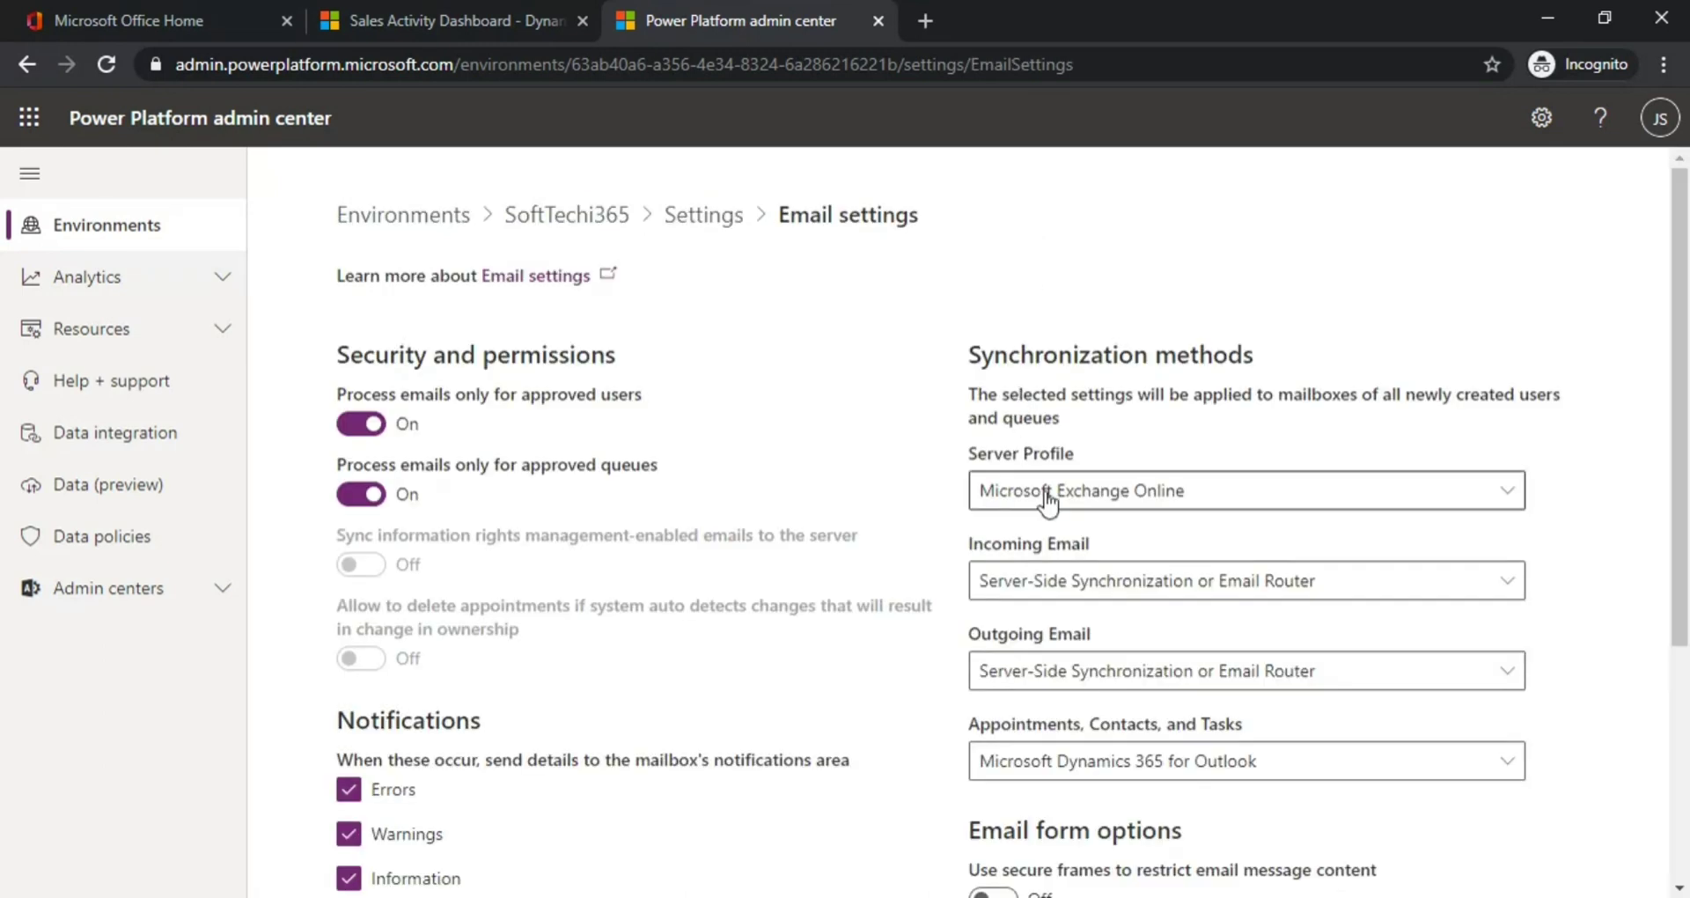
Keep Microsoft Exchange Online as server profile and set incoming and outgoing email to Server-Side Synchronization.
{"action": "left_click", "coordinate": [1158, 504]}
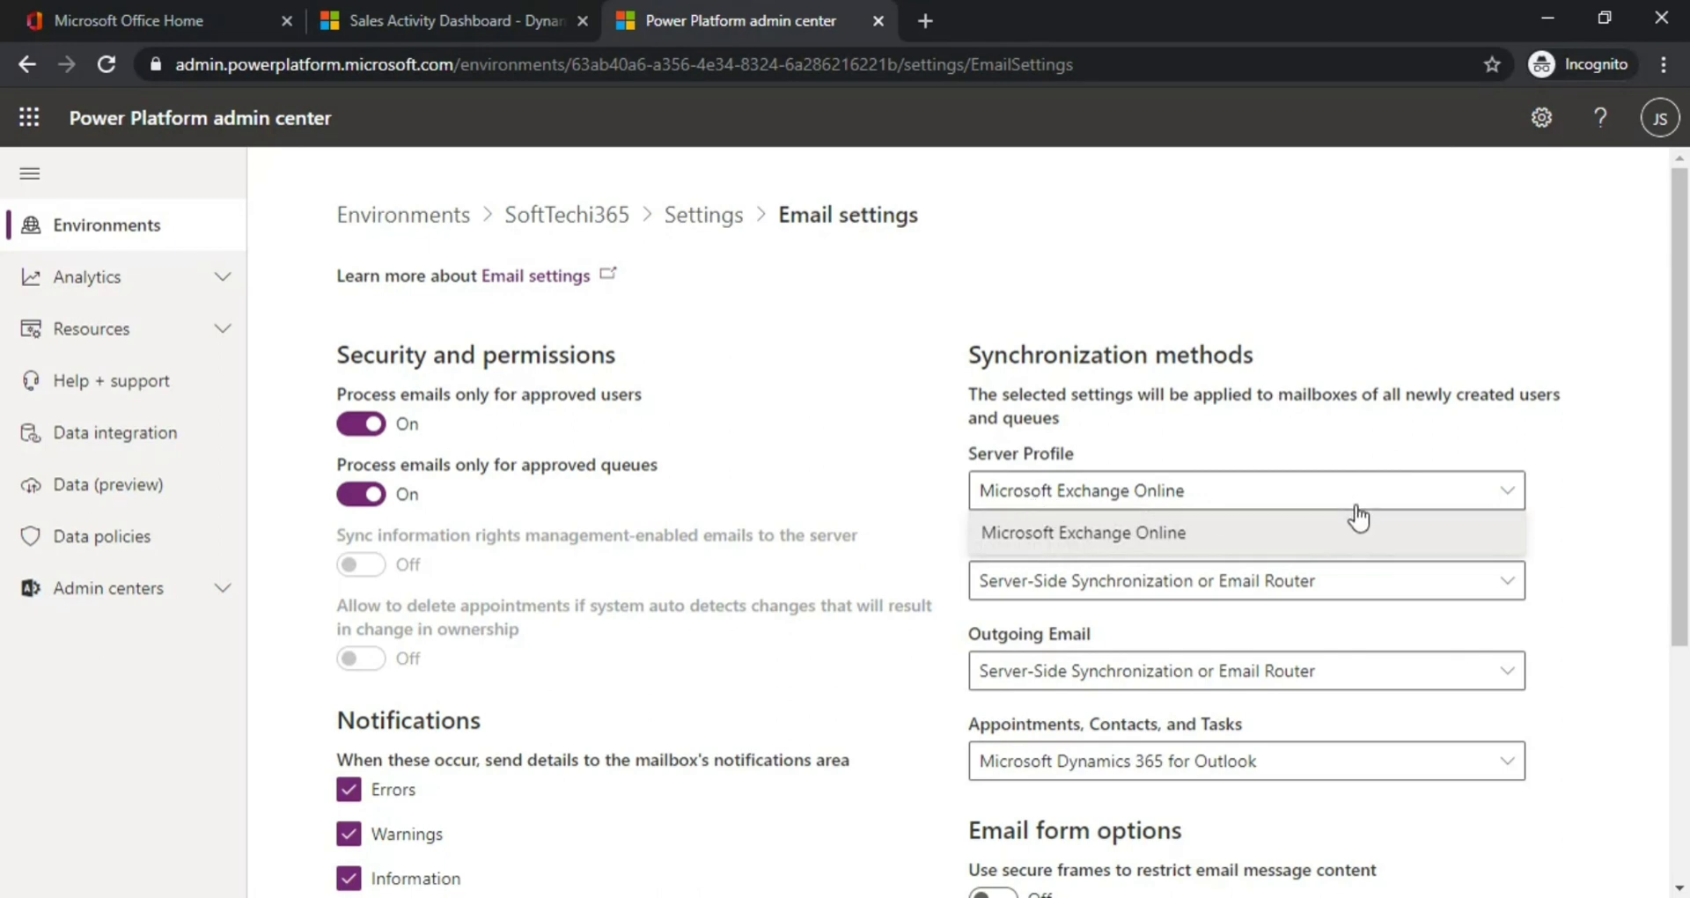
{"action": "left_click", "coordinate": [1249, 544]}
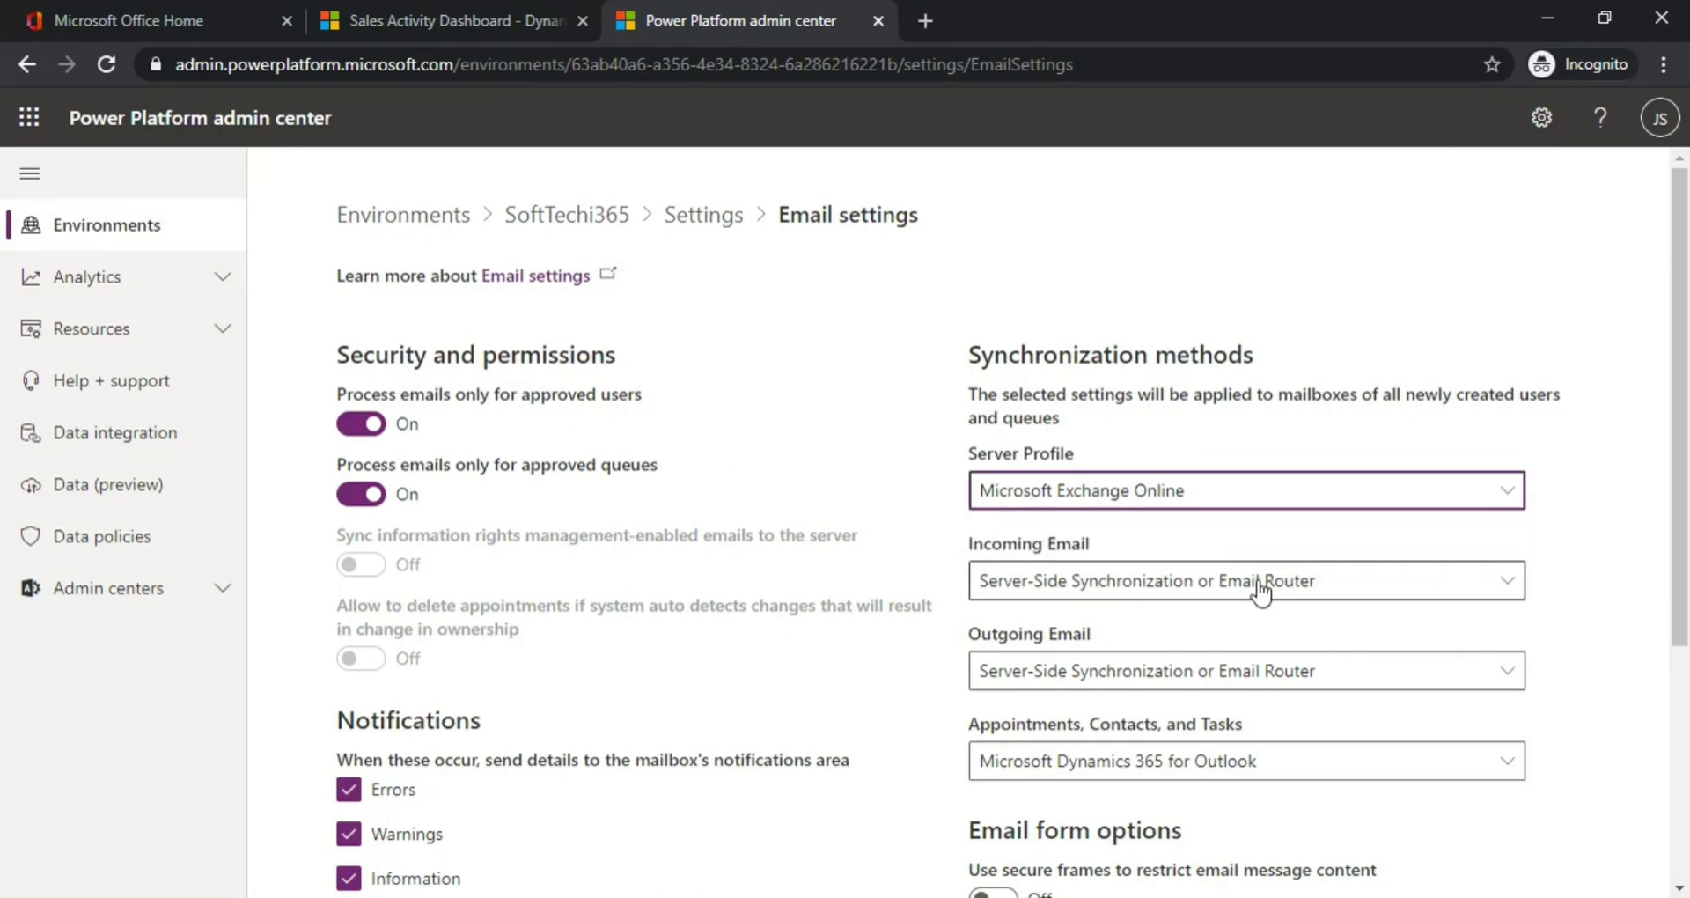
{"action": "left_click", "coordinate": [1260, 587]}
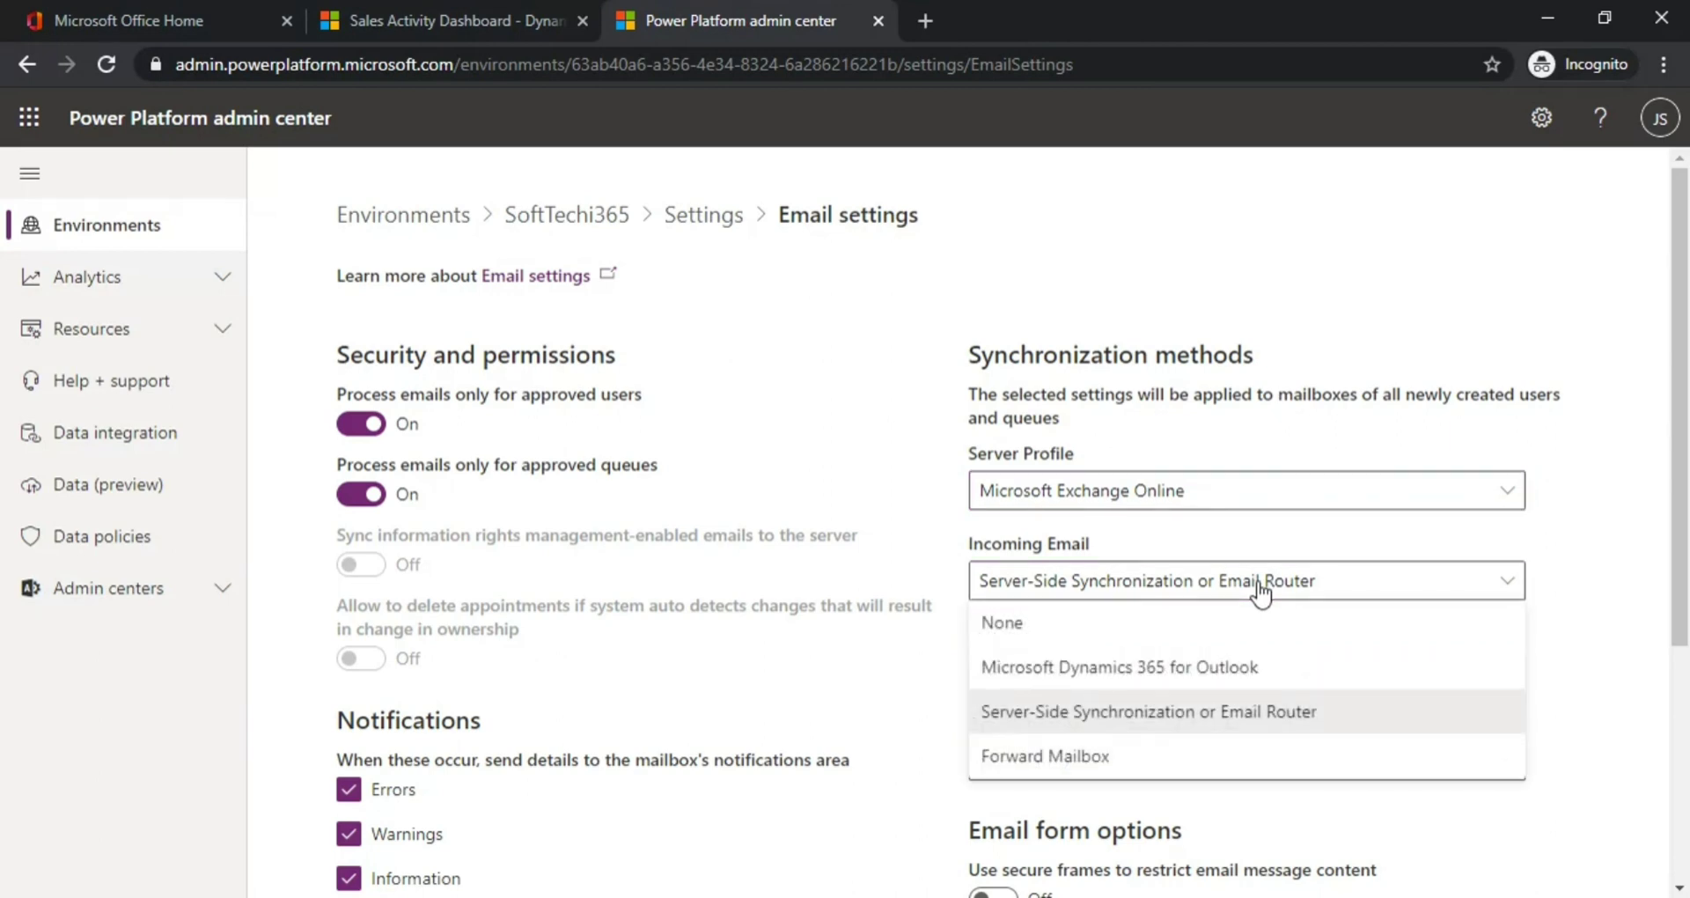
{"action": "left_click", "coordinate": [1247, 710]}
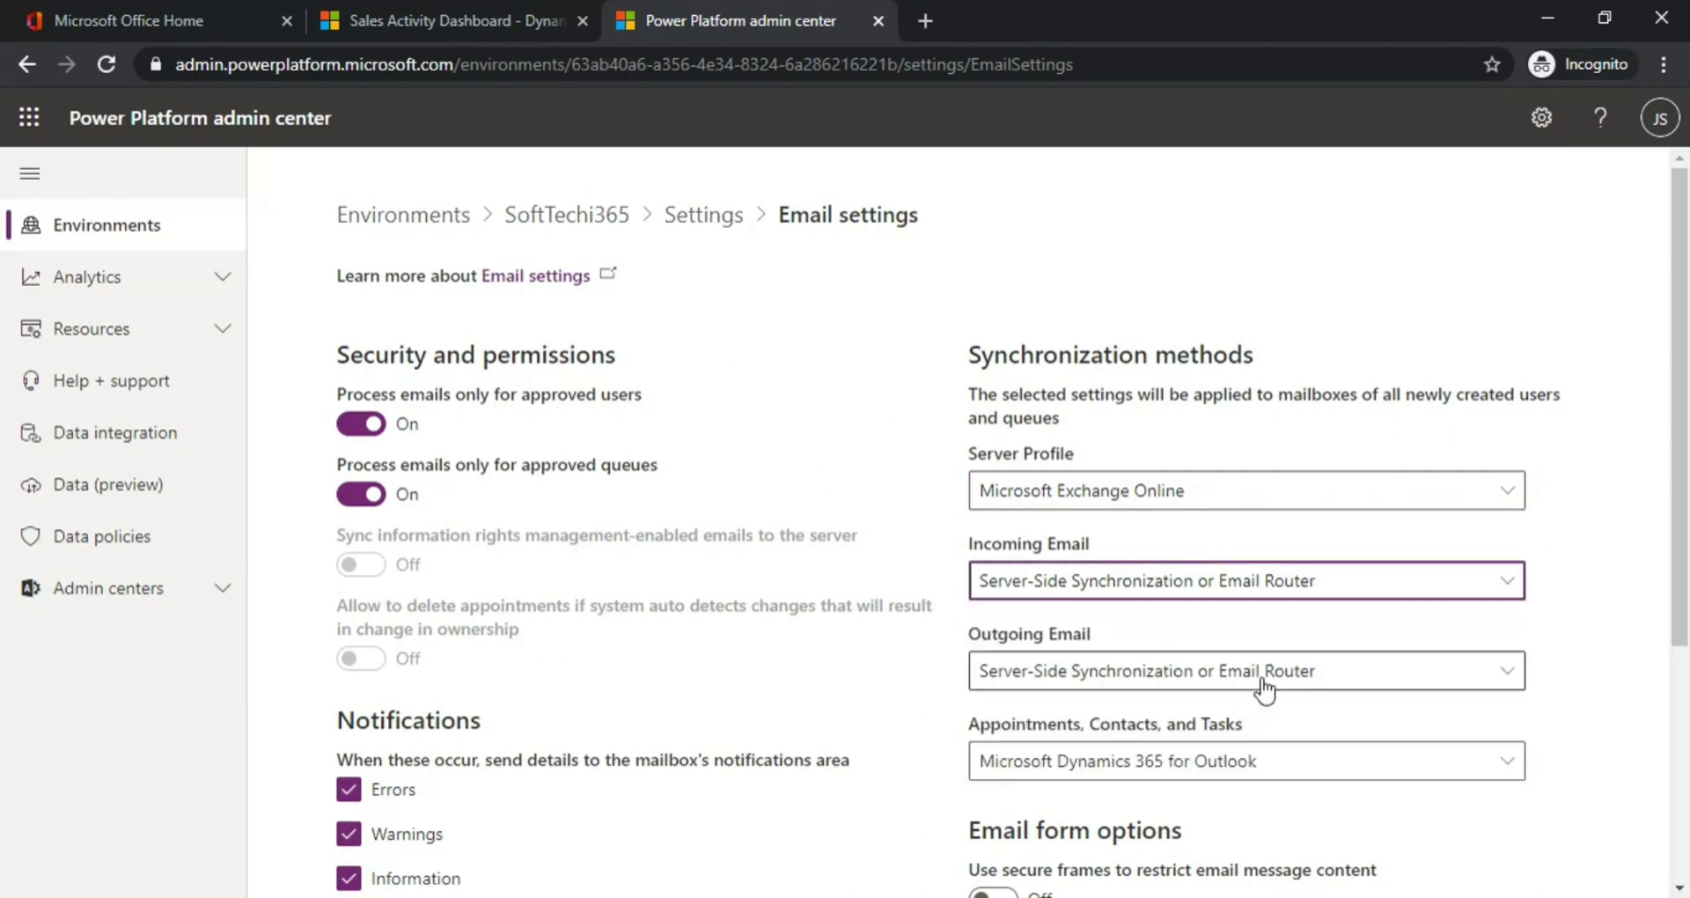
{"action": "left_click", "coordinate": [1268, 678]}
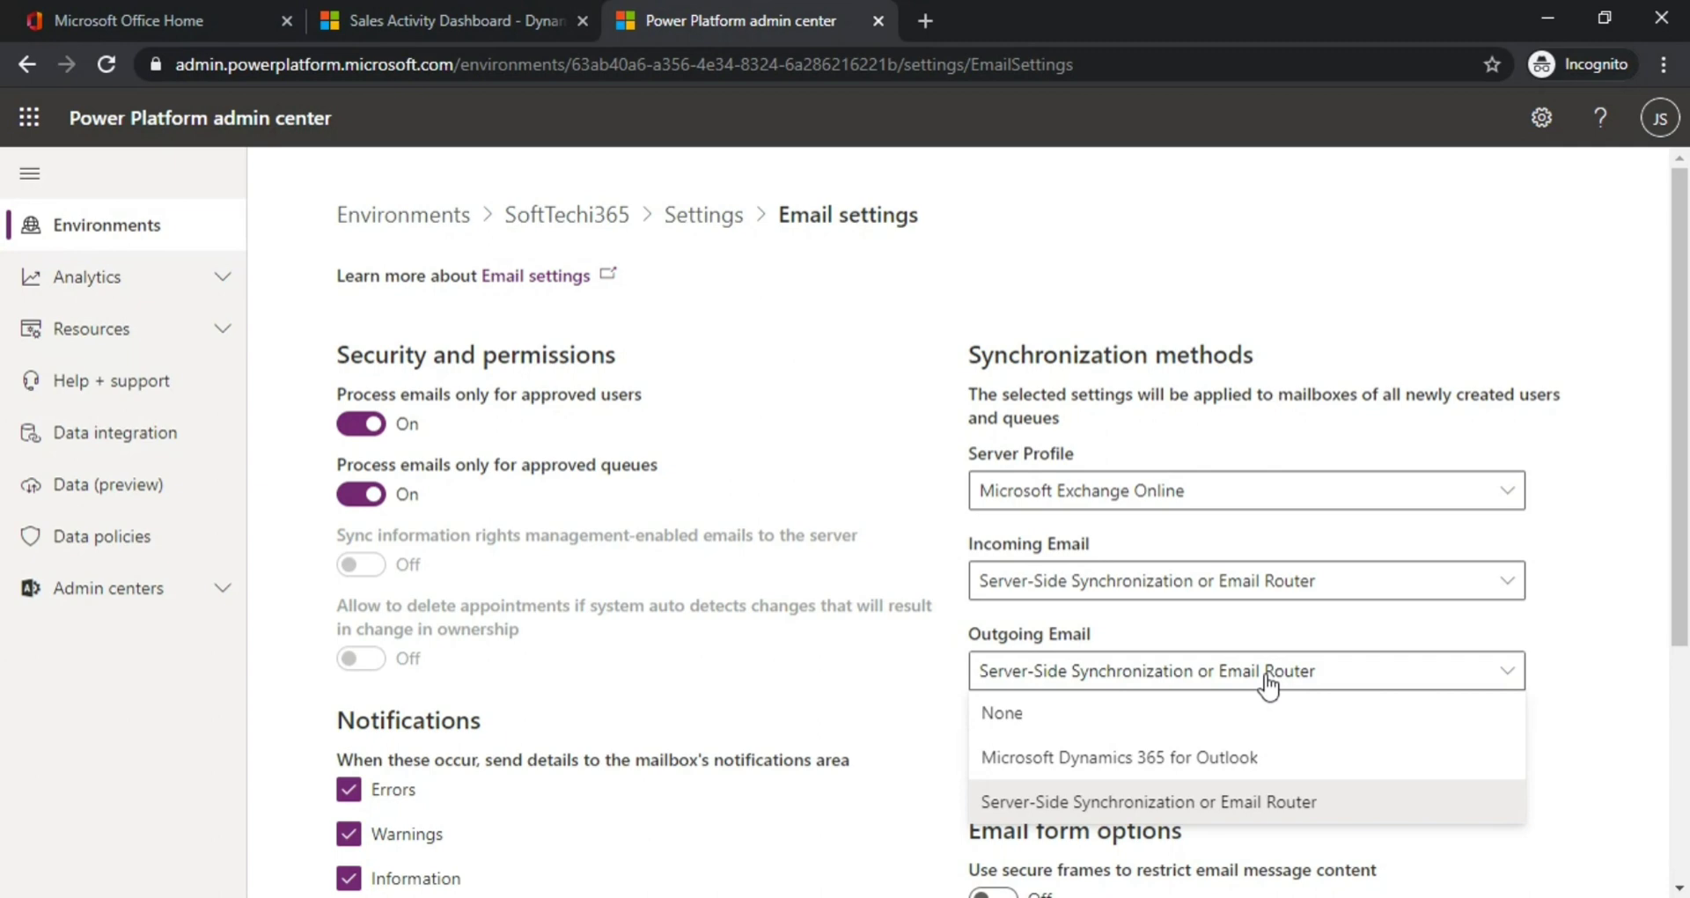
{"action": "left_click", "coordinate": [1268, 800]}
{"action": "scroll", "coordinate": [1297, 797], "scroll_direction": "down", "scroll_amount": 1}
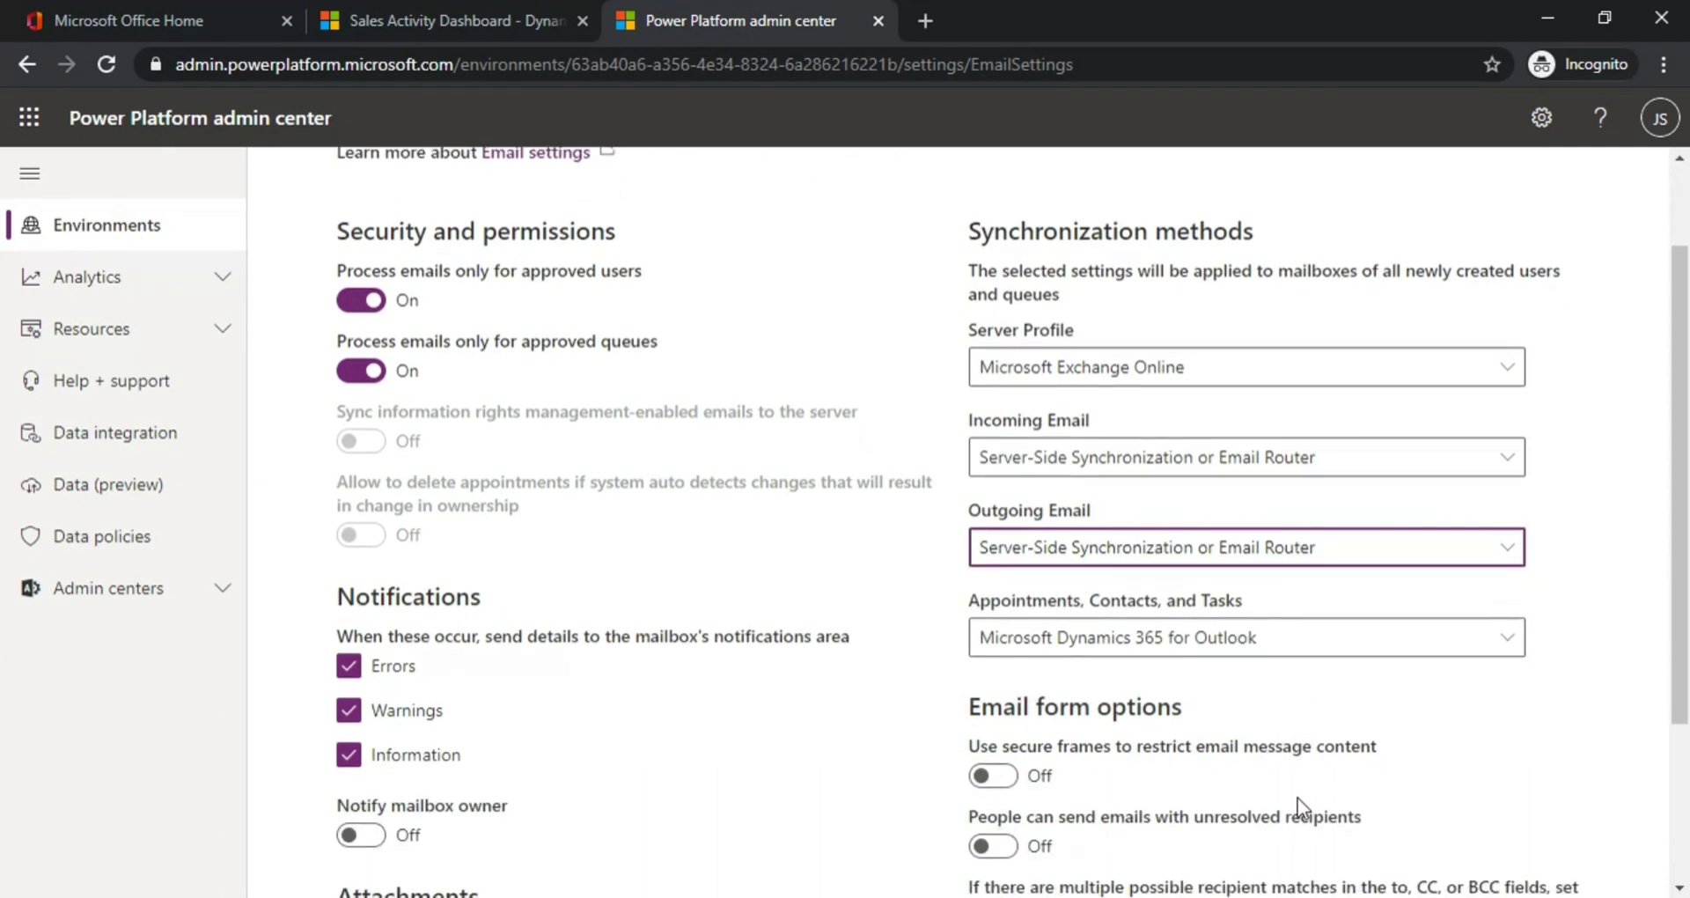
Set appointments, contacts and tasks to Server-Side Synchronization and save the email settings.
{"action": "left_click", "coordinate": [1126, 645]}
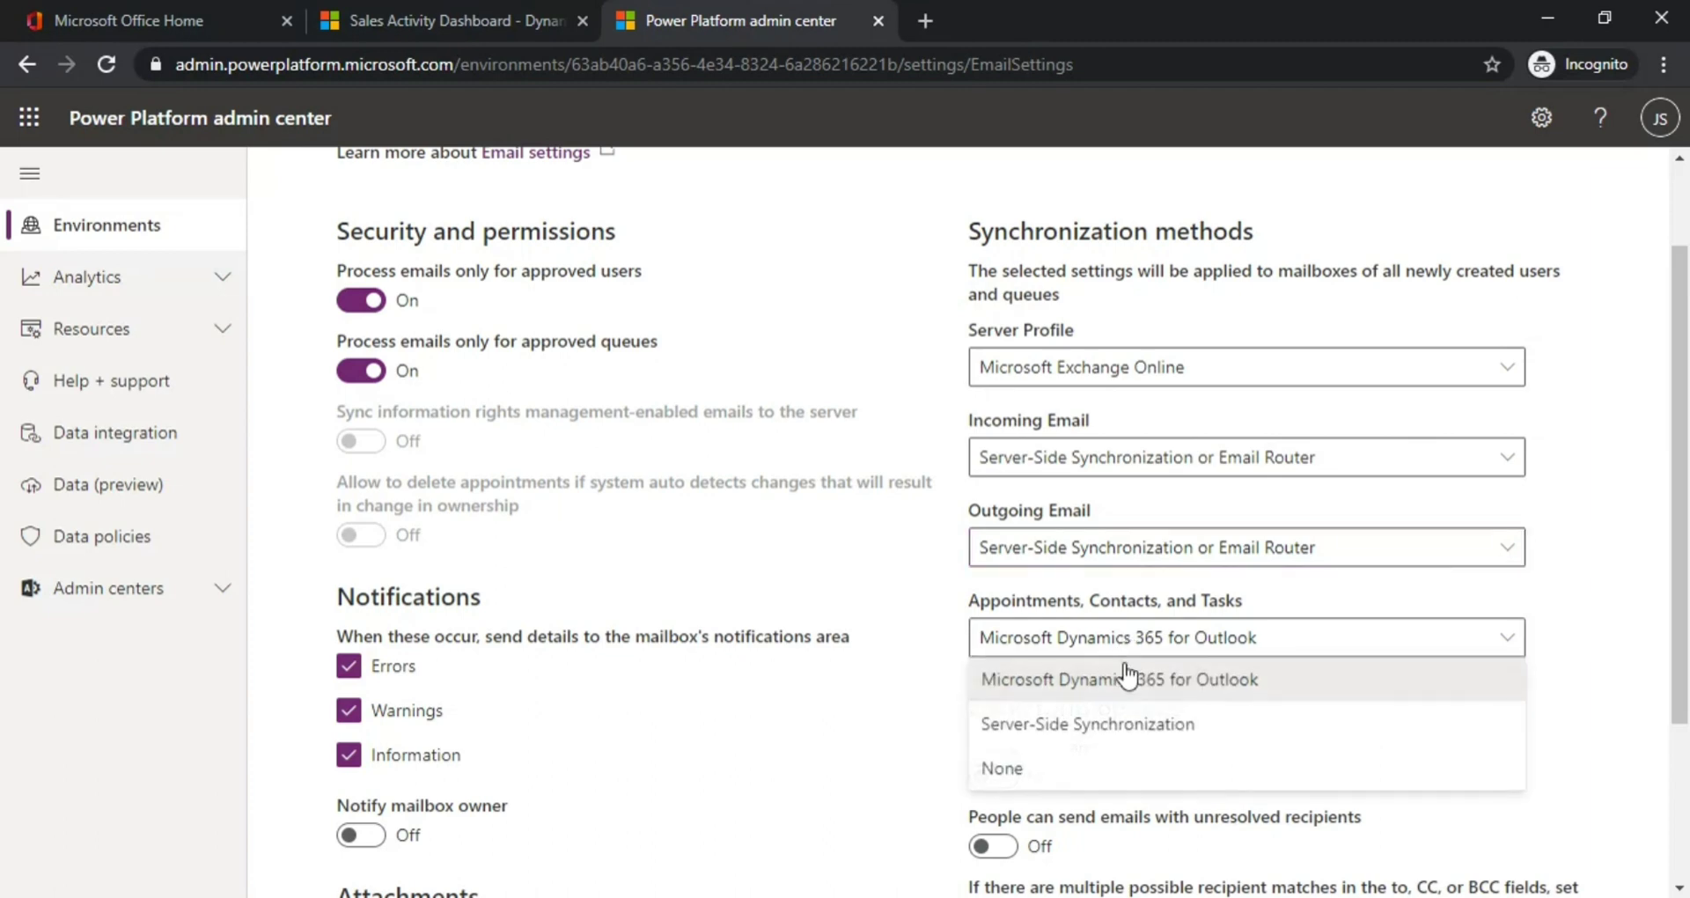
{"action": "left_click", "coordinate": [1130, 725]}
{"action": "scroll", "coordinate": [1265, 748], "scroll_direction": "down", "scroll_amount": 2}
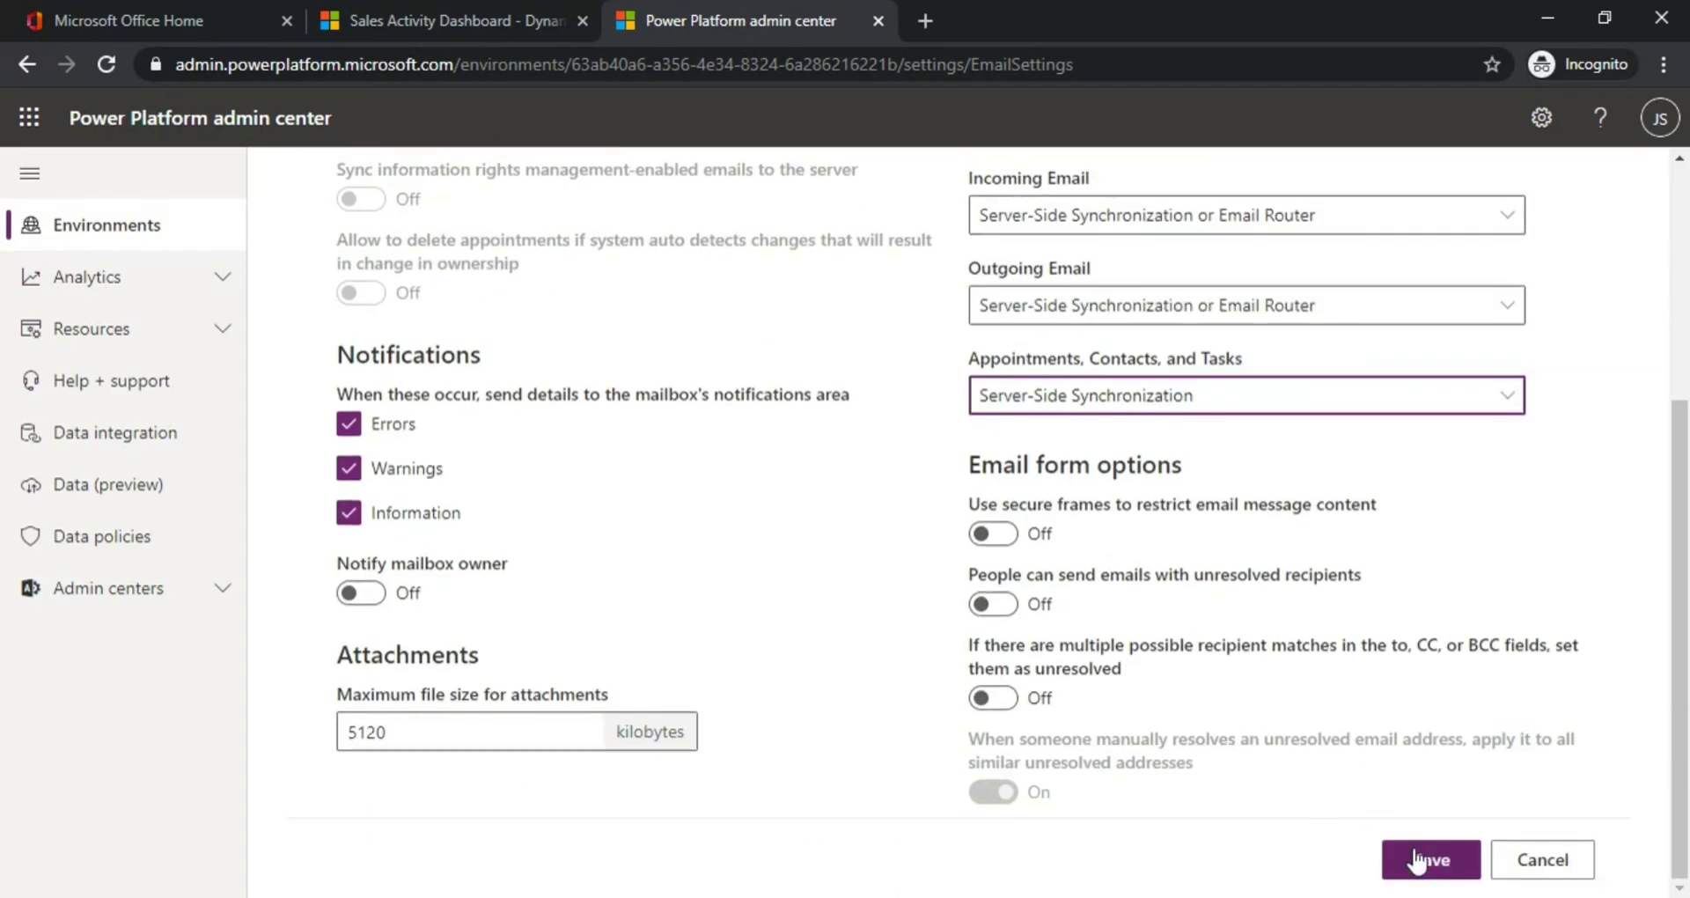
{"action": "left_click", "coordinate": [1429, 858]}
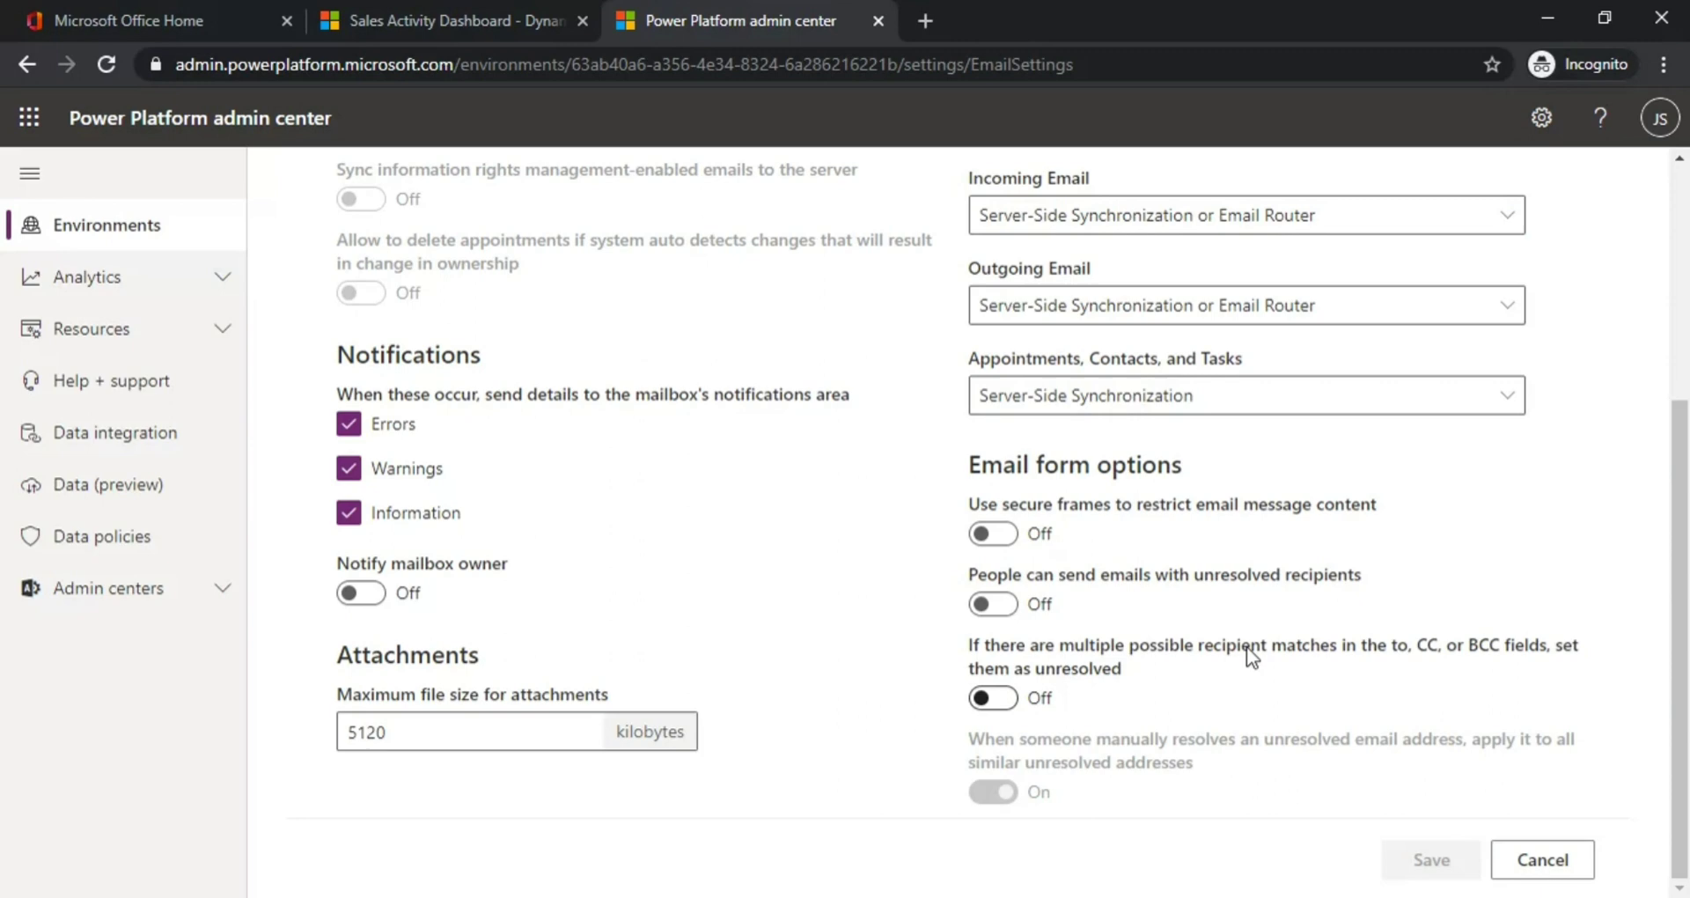
{"action": "scroll", "coordinate": [1246, 646], "scroll_direction": "up", "scroll_amount": 5}
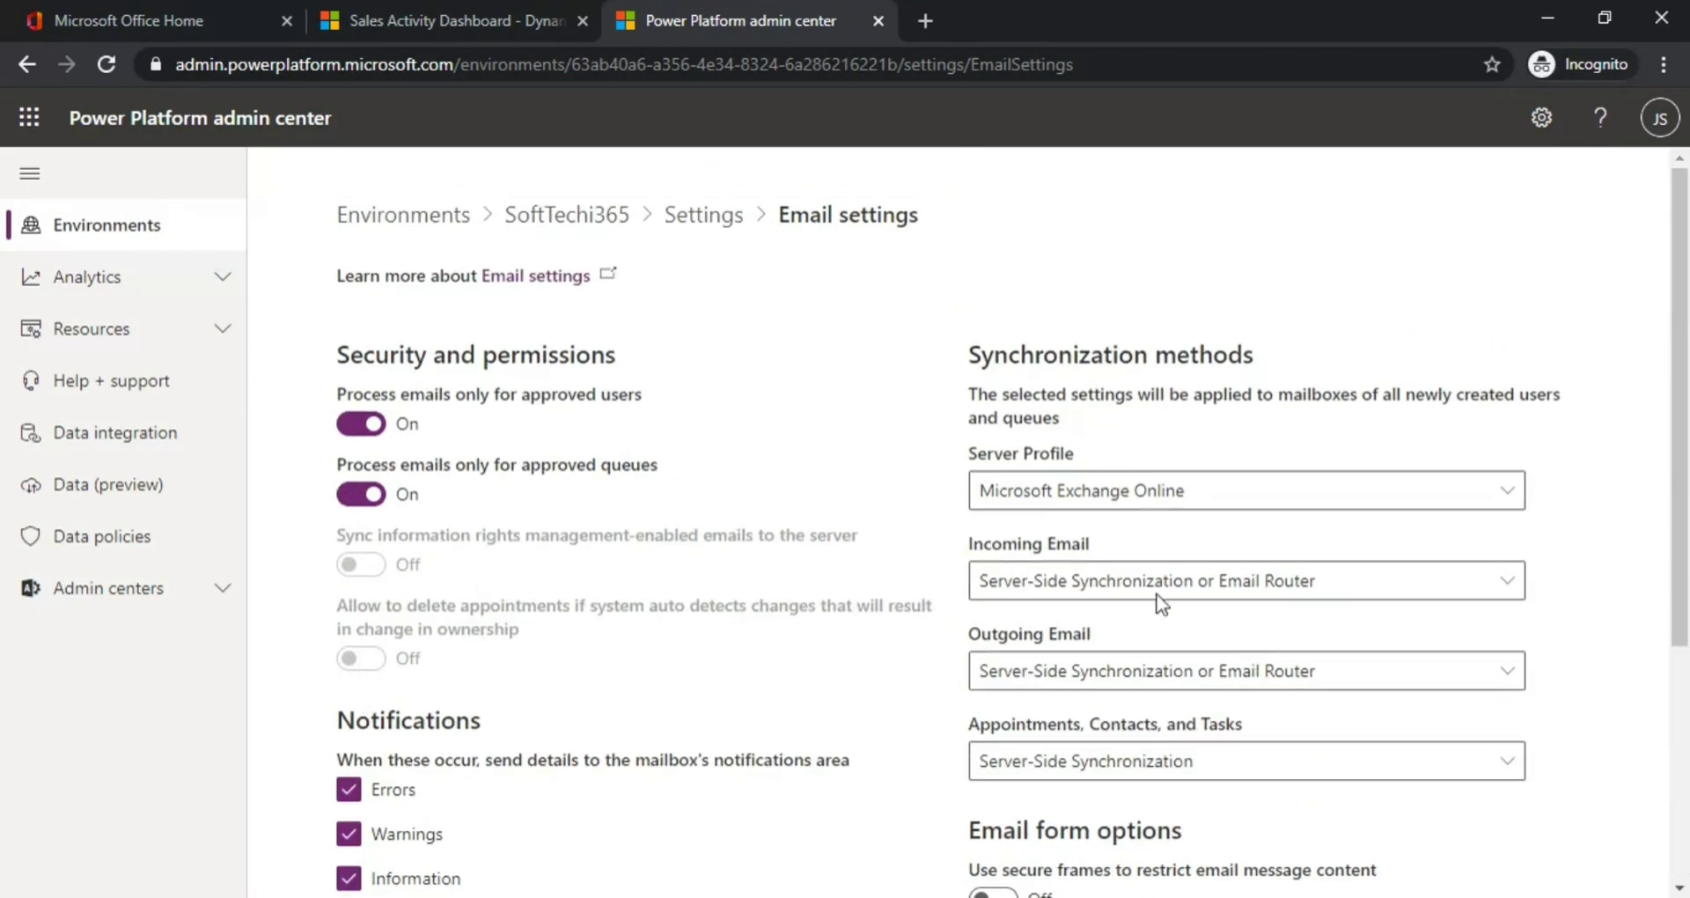
Return to the Settings overview and open the user's mailbox from My Active Mailboxes.
{"action": "left_click", "coordinate": [693, 214]}
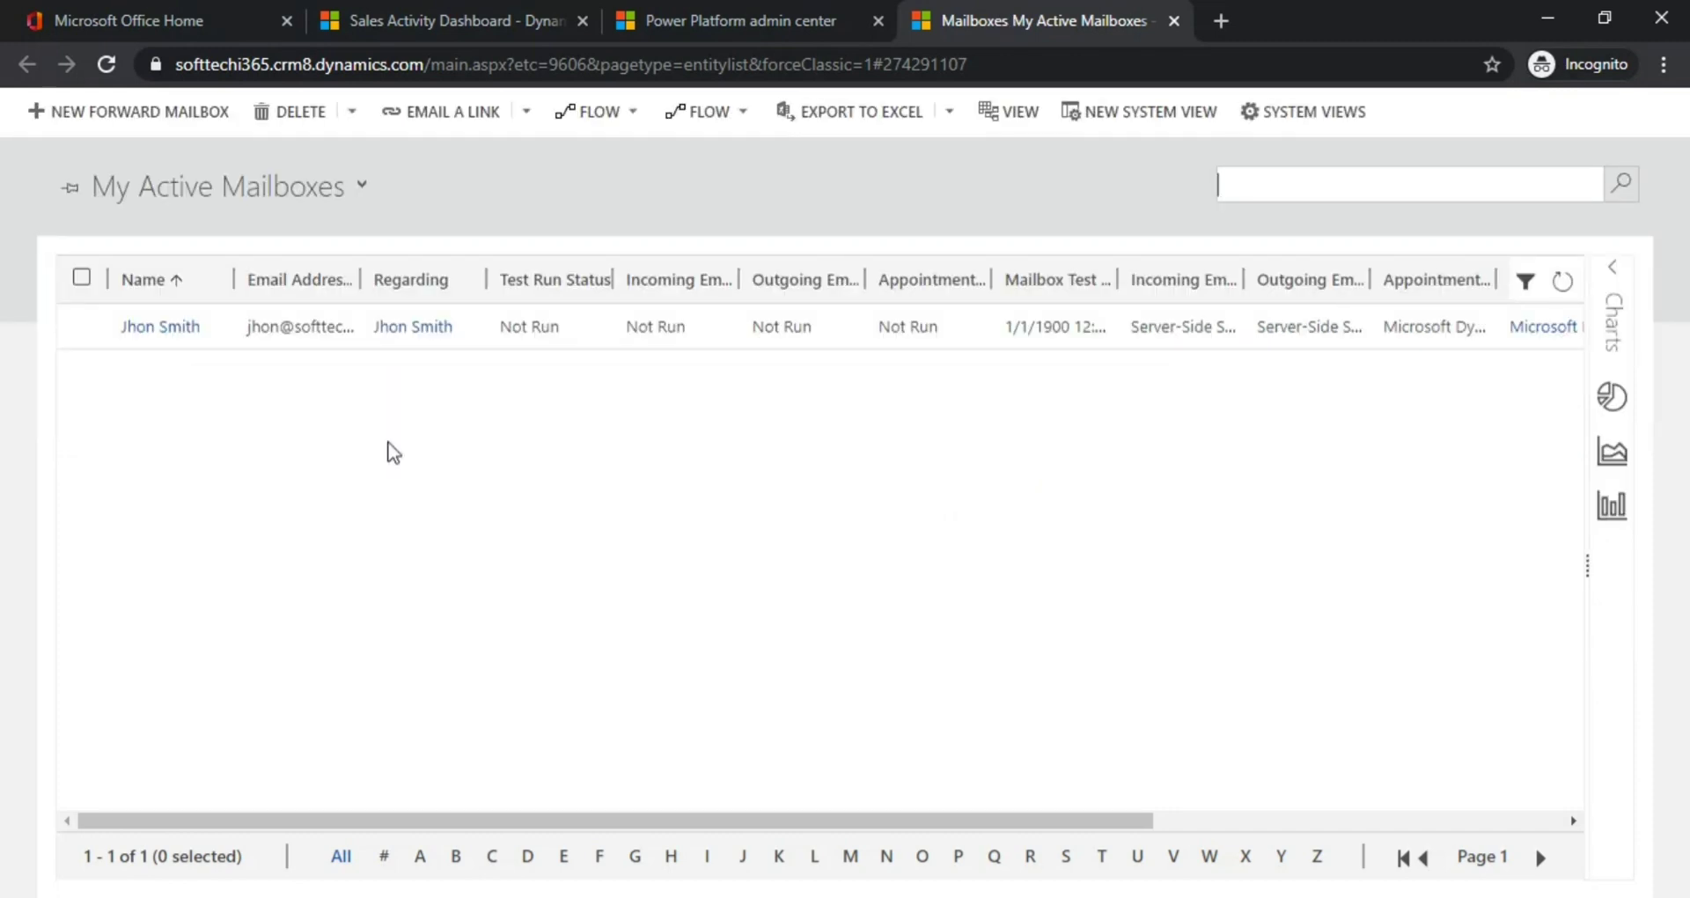
{"action": "left_click", "coordinate": [149, 333]}
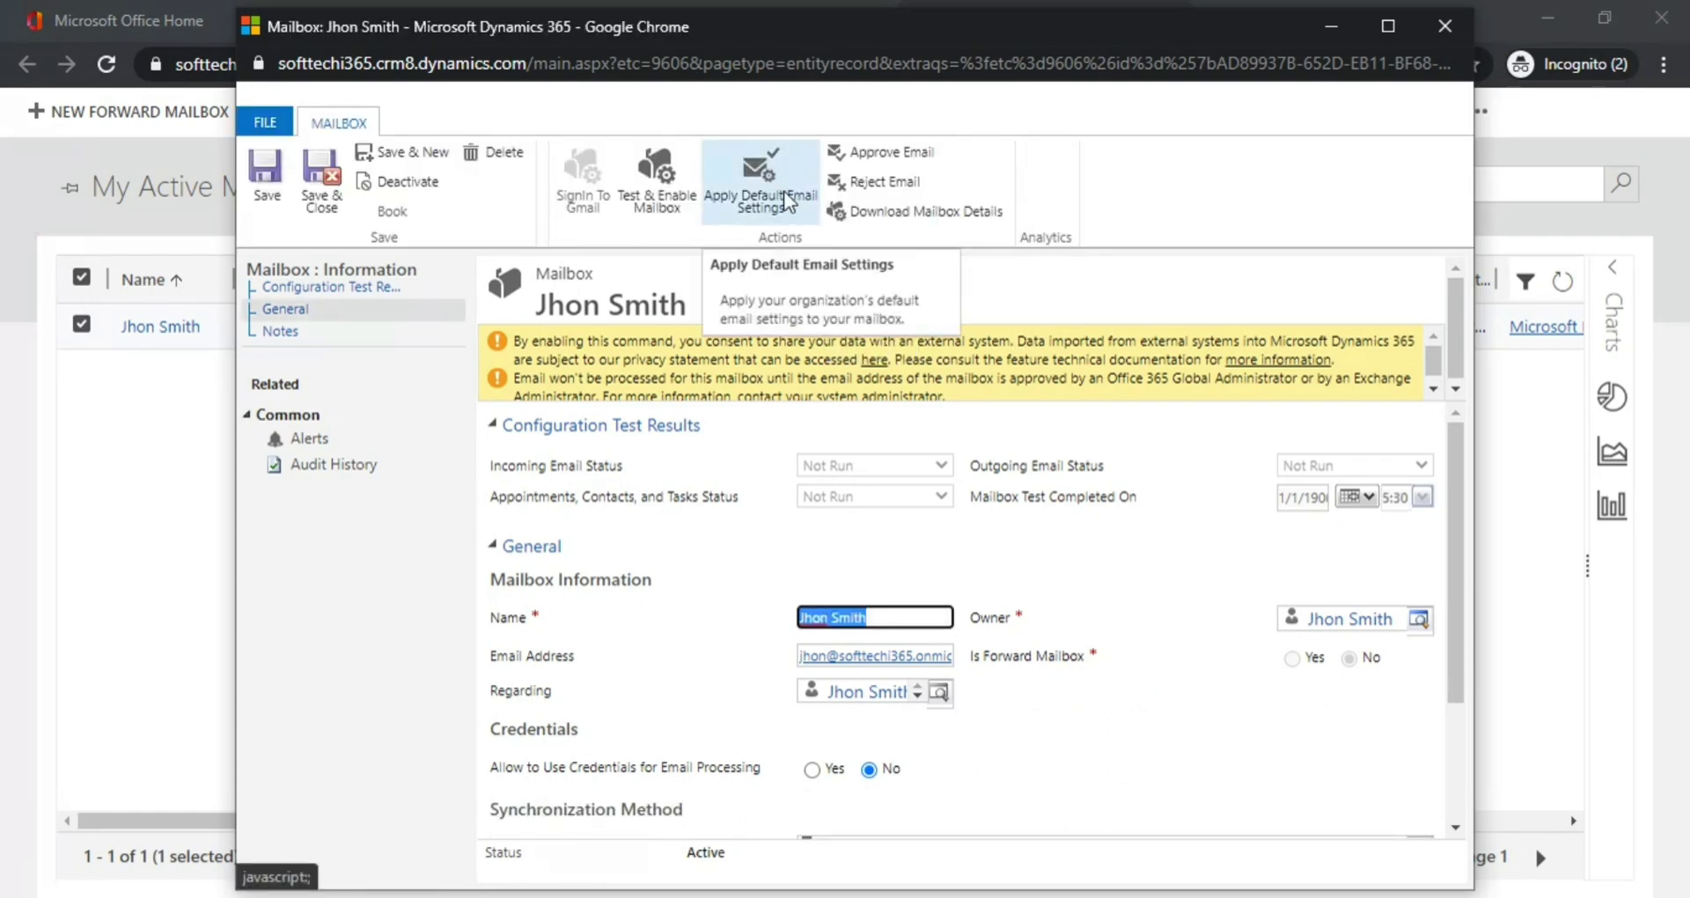
Apply the organization's default email settings to the mailbox and confirm.
{"action": "left_click", "coordinate": [785, 203]}
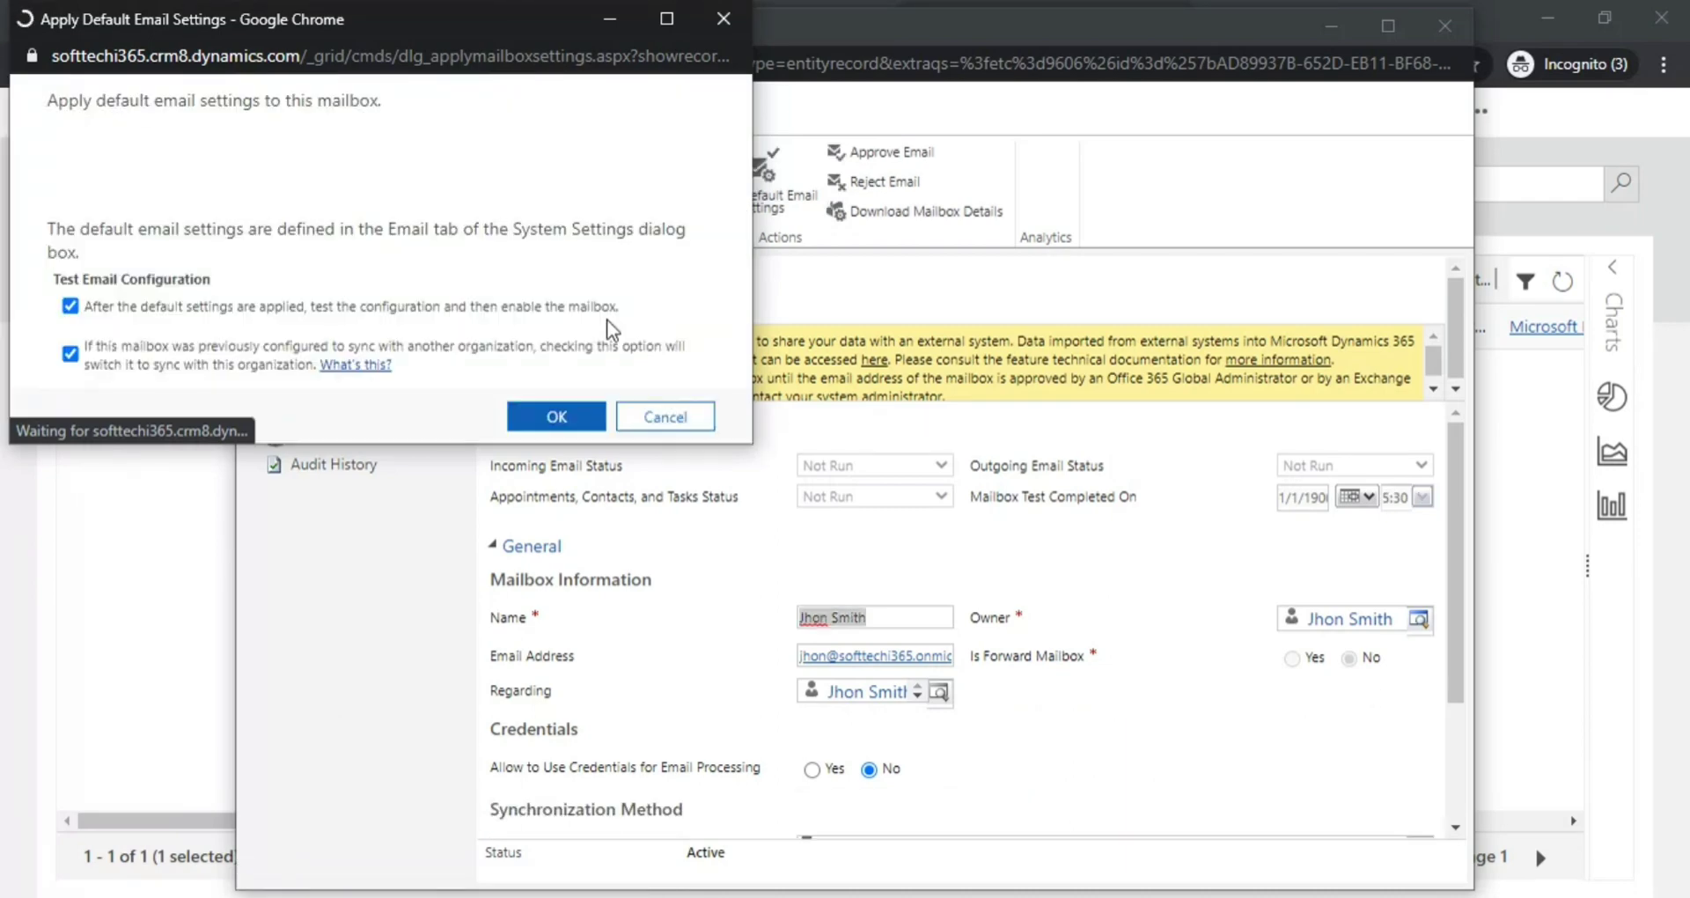
{"action": "left_click", "coordinate": [543, 421]}
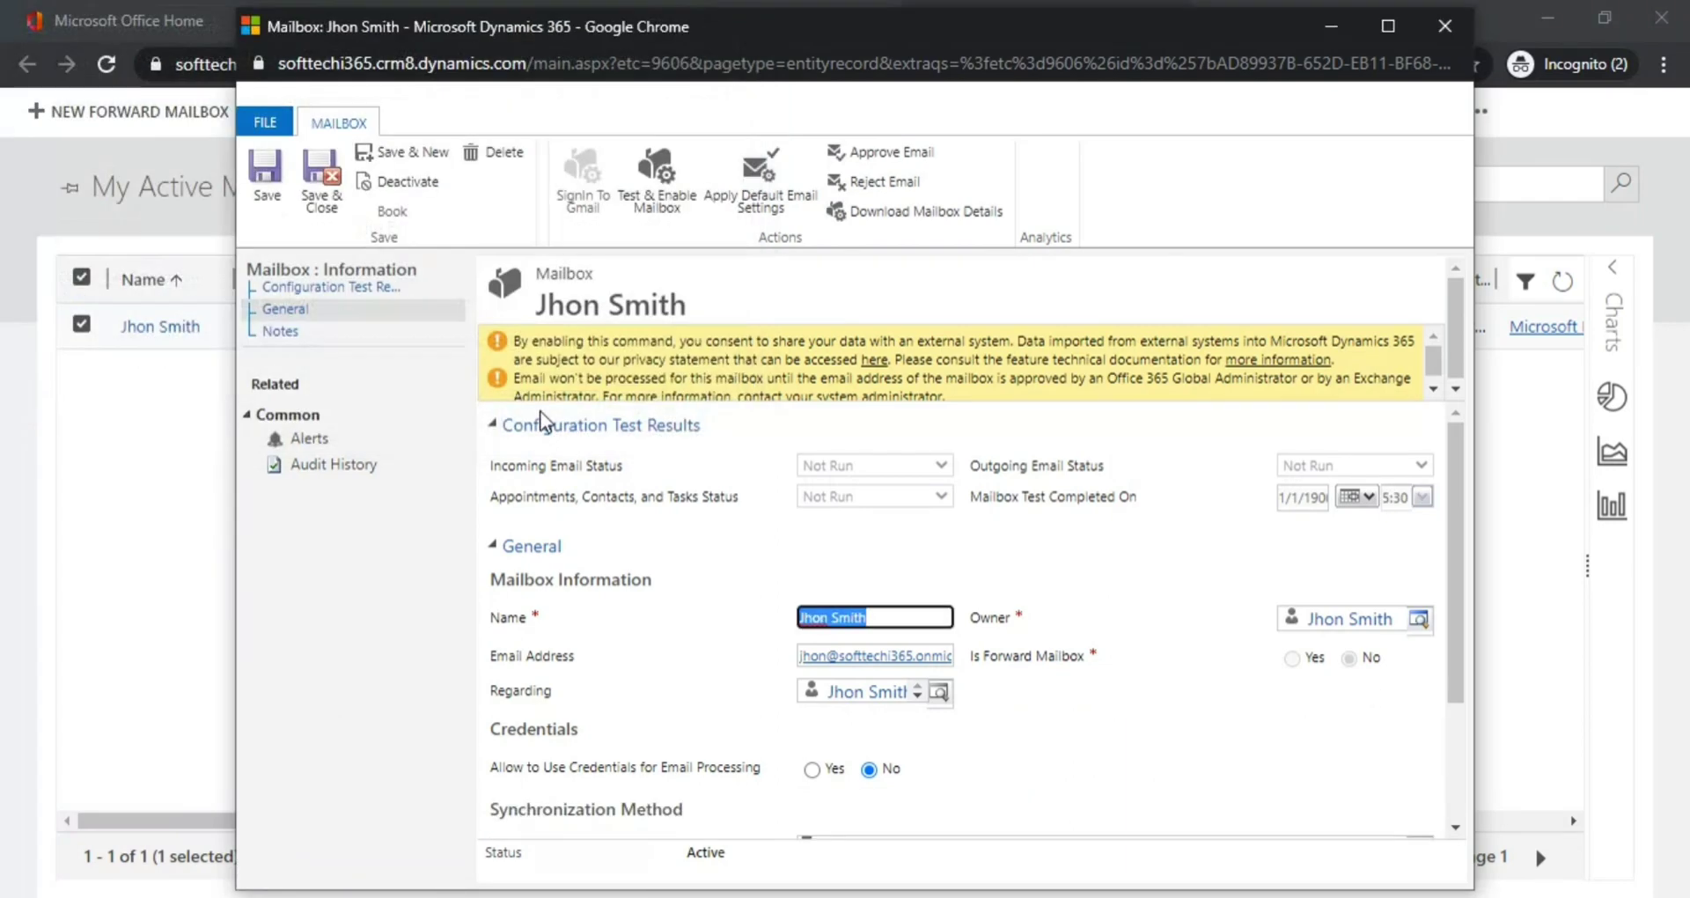
{"action": "scroll", "coordinate": [973, 629], "scroll_direction": "down", "scroll_amount": 2}
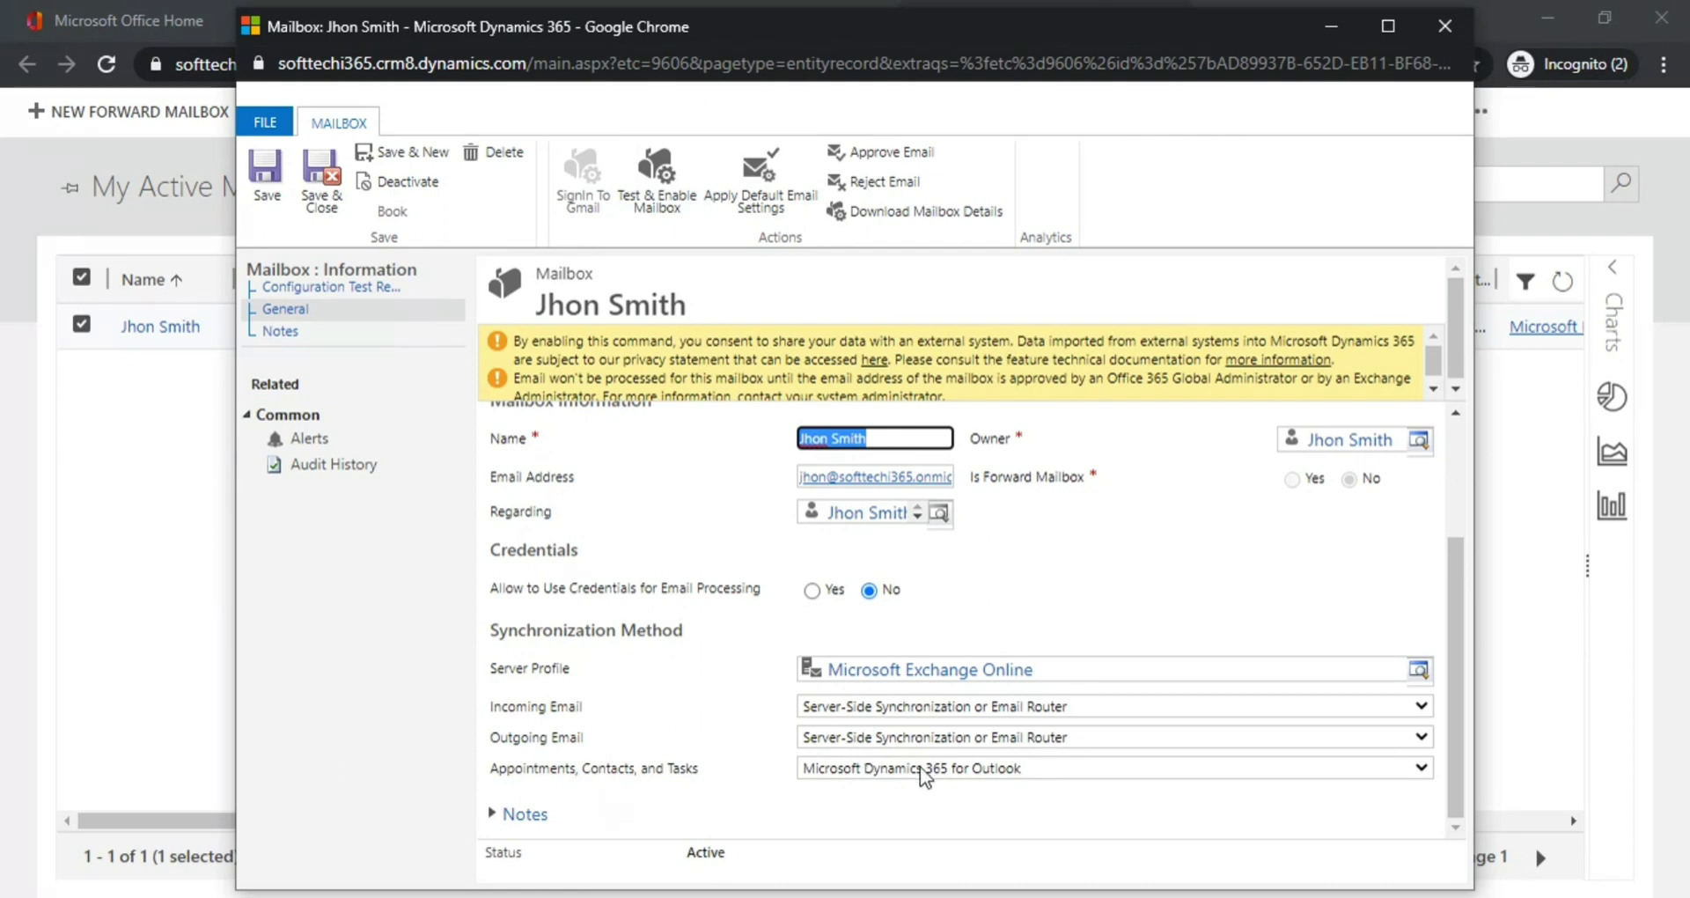
Set appointments, contacts and tasks to Server-Side Synchronization and approve the primary email address.
{"action": "left_click", "coordinate": [942, 779]}
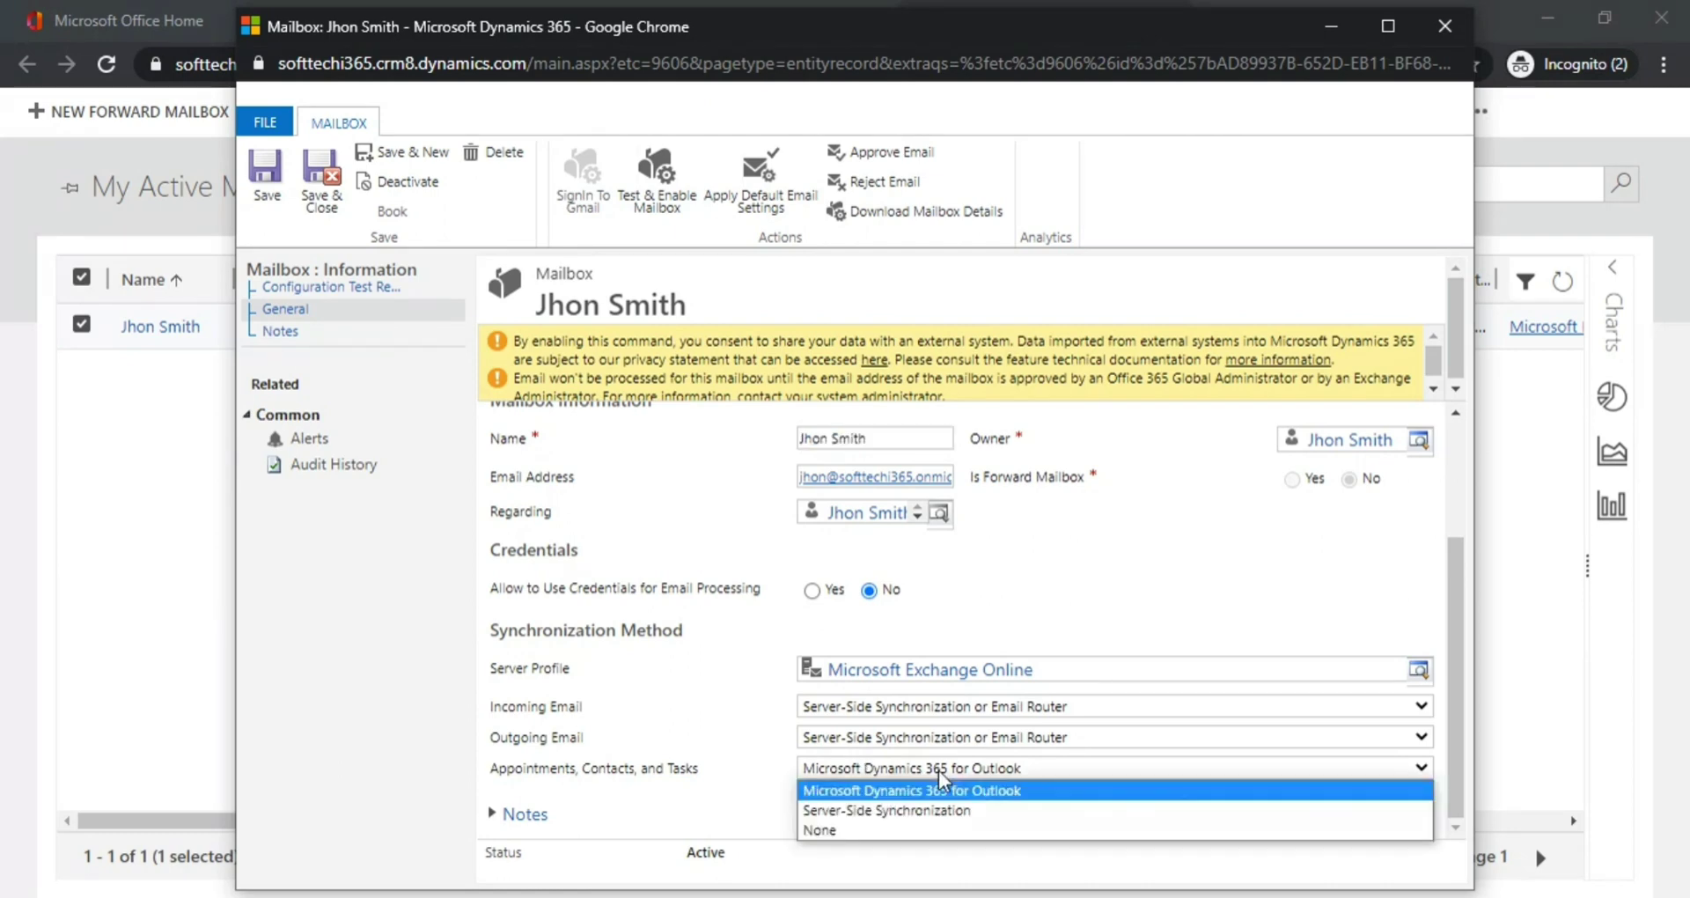
{"action": "left_click", "coordinate": [933, 808]}
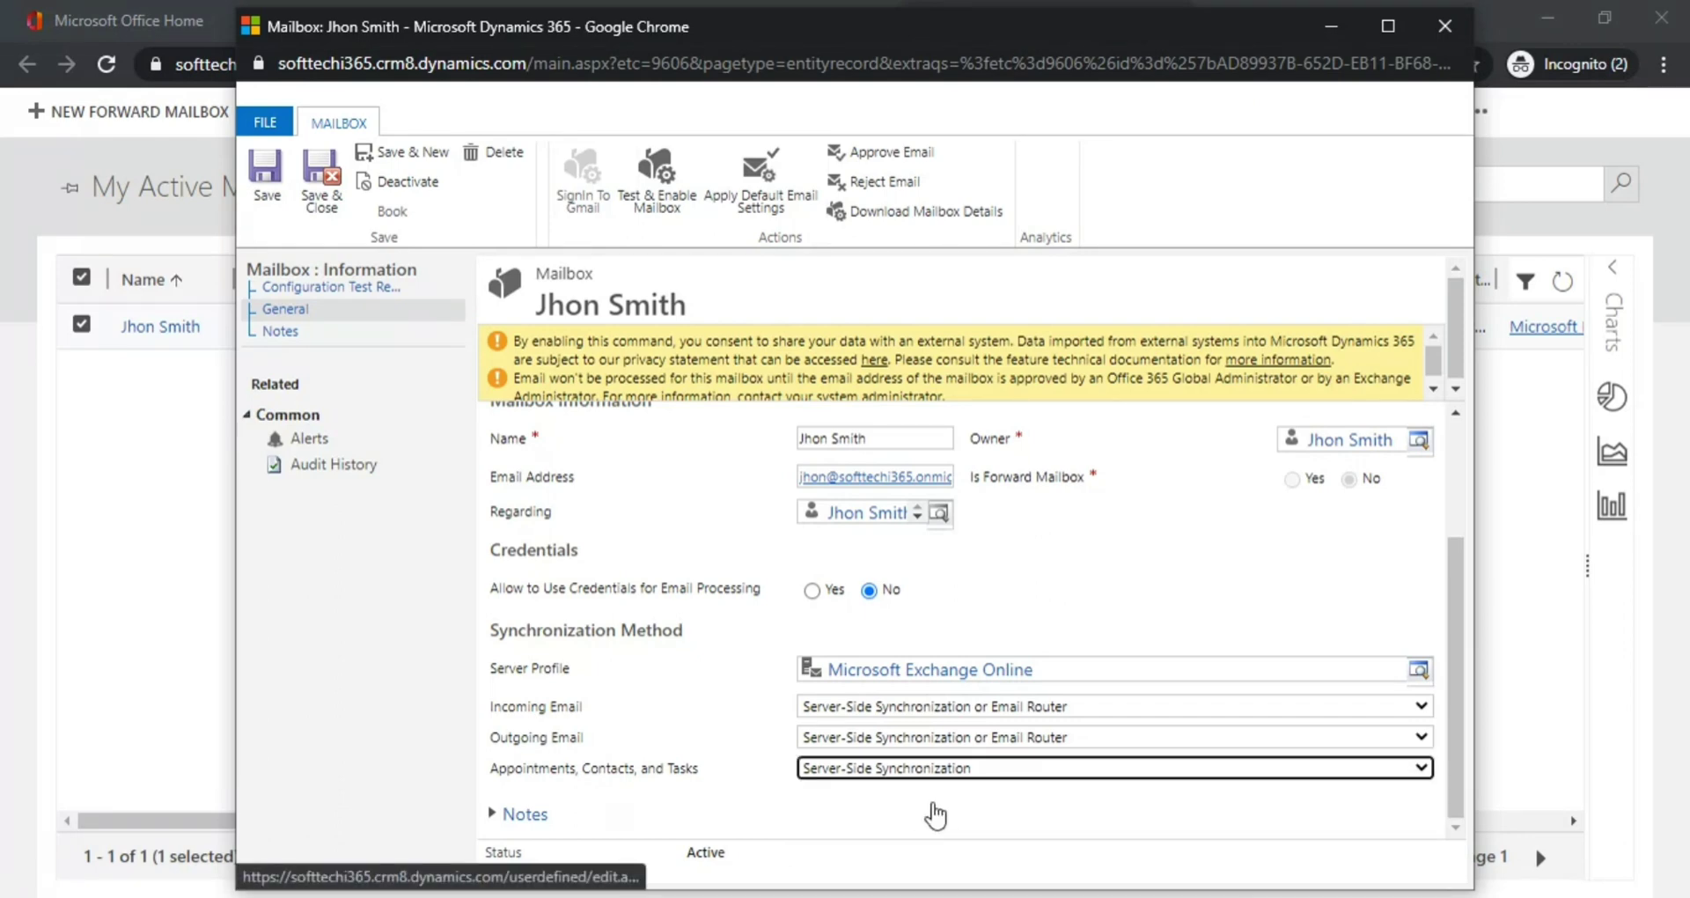
{"action": "left_click", "coordinate": [861, 154]}
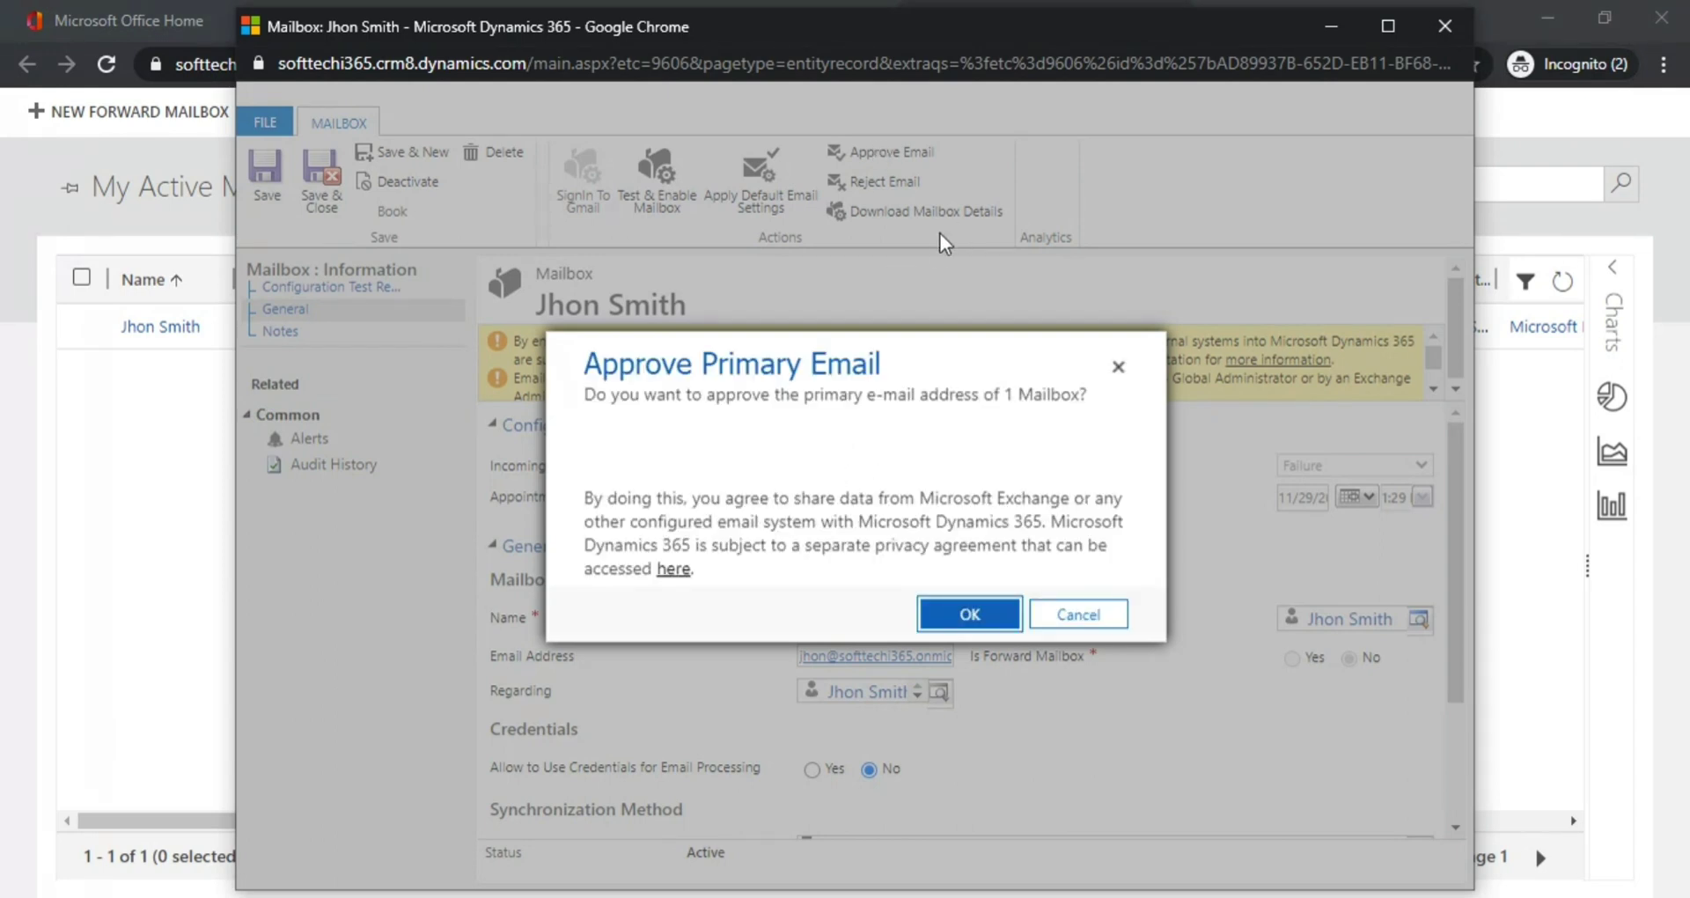
{"action": "left_click", "coordinate": [968, 614]}
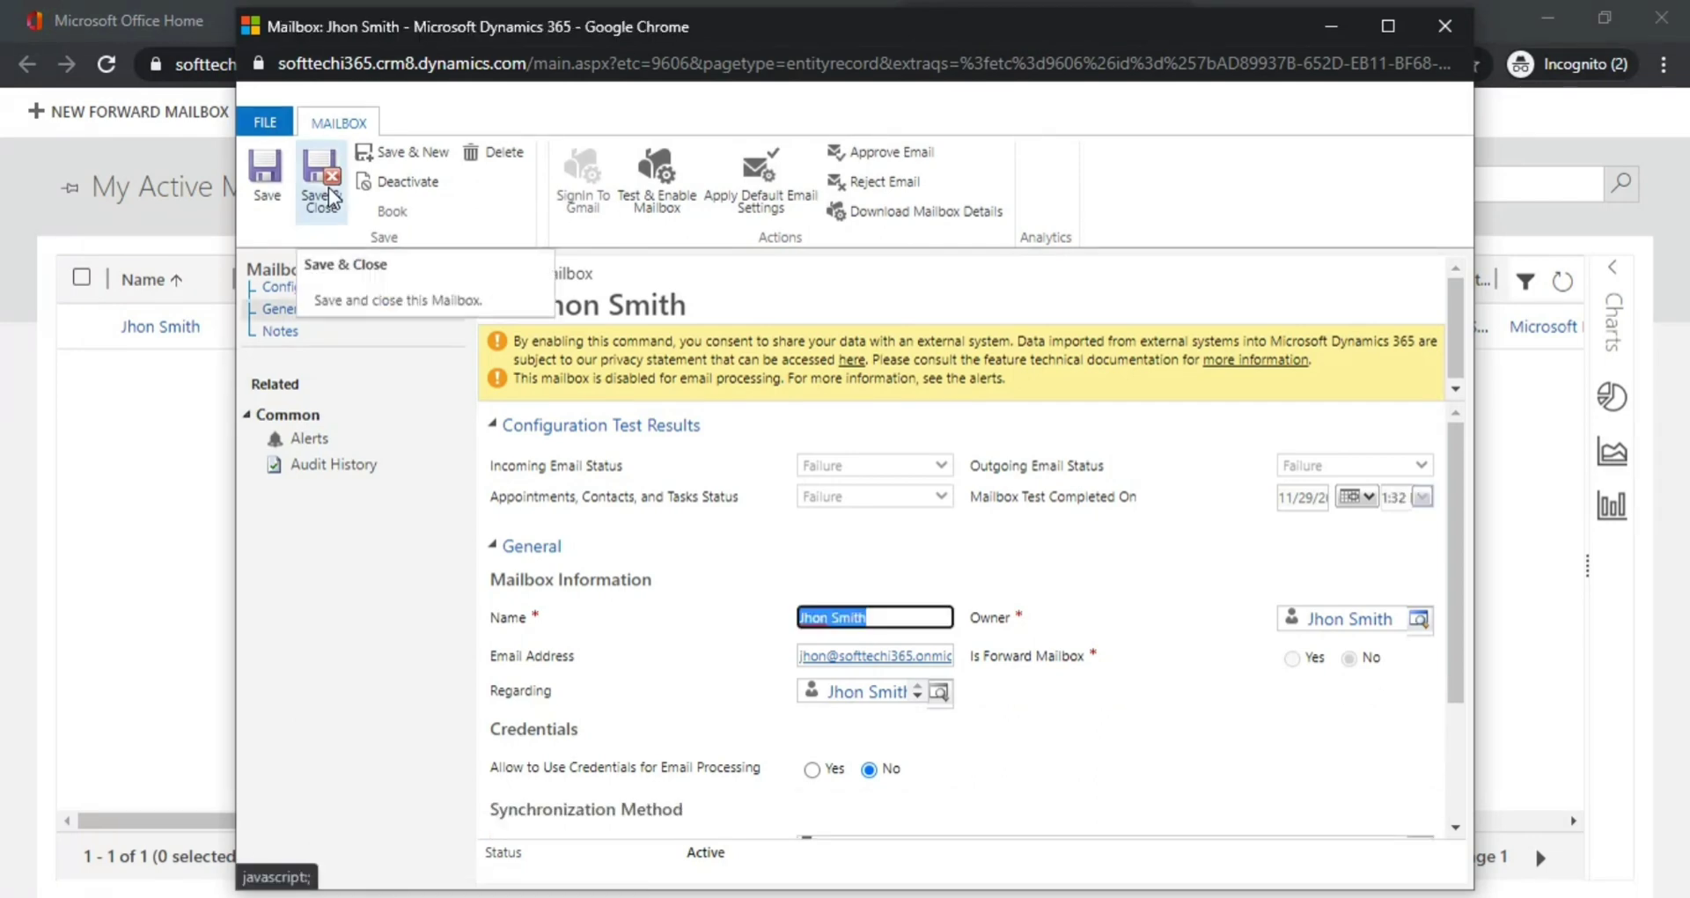
Save and close the mailbox, then run Test & Enable Mailbox and activate it.
{"action": "left_click", "coordinate": [330, 198]}
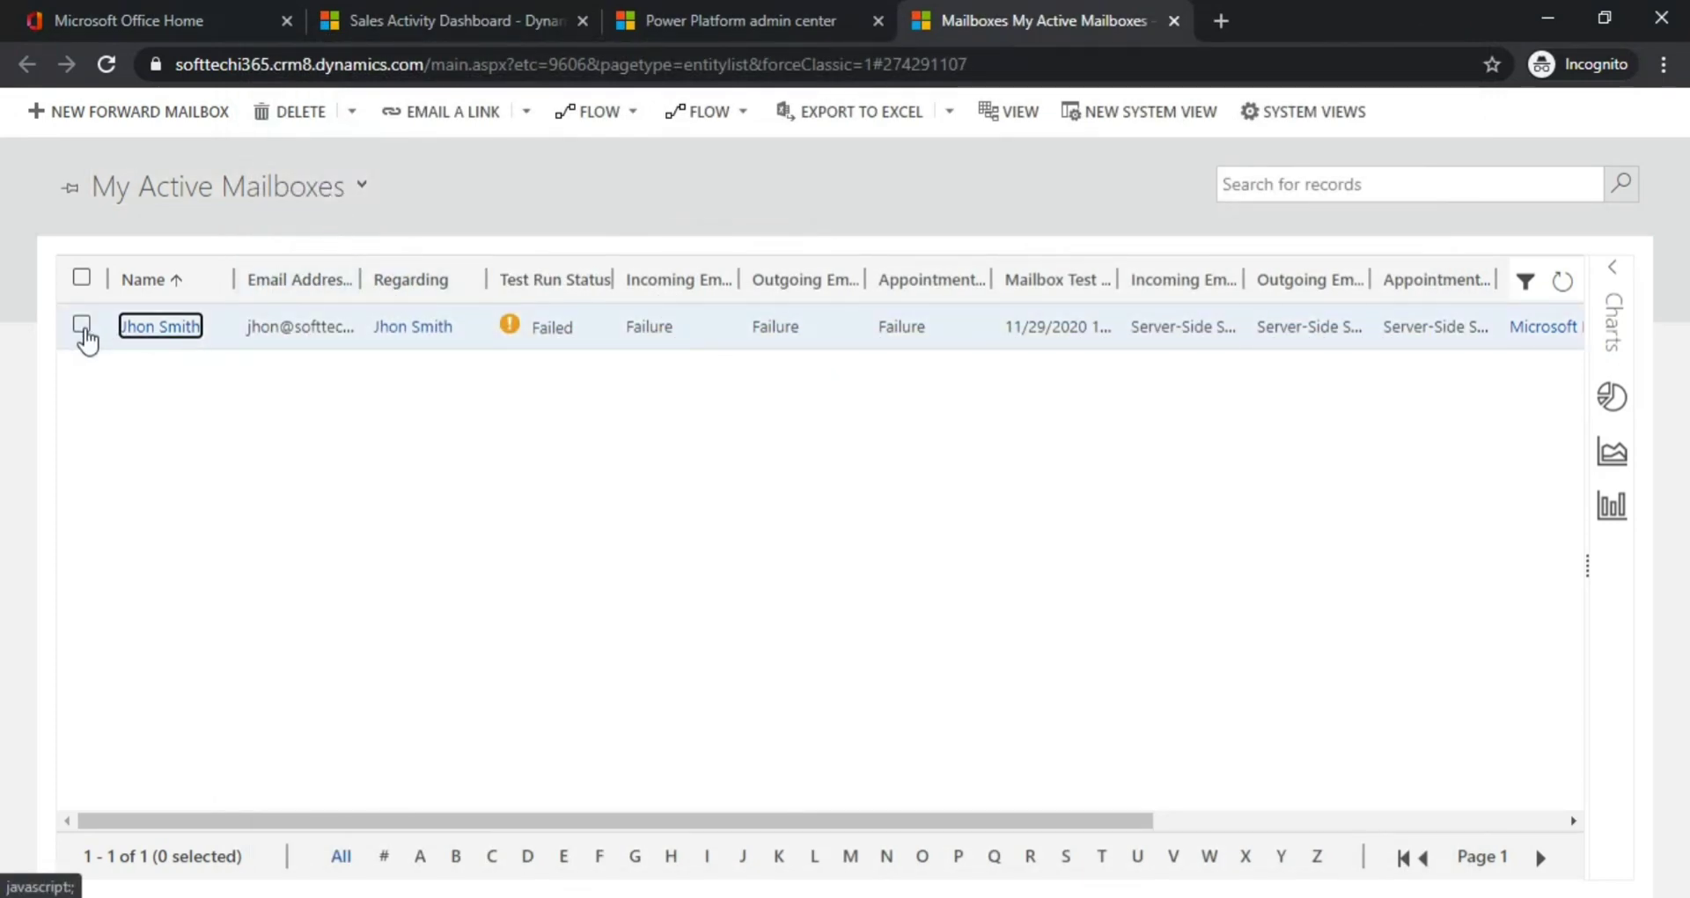
{"action": "left_click", "coordinate": [81, 327]}
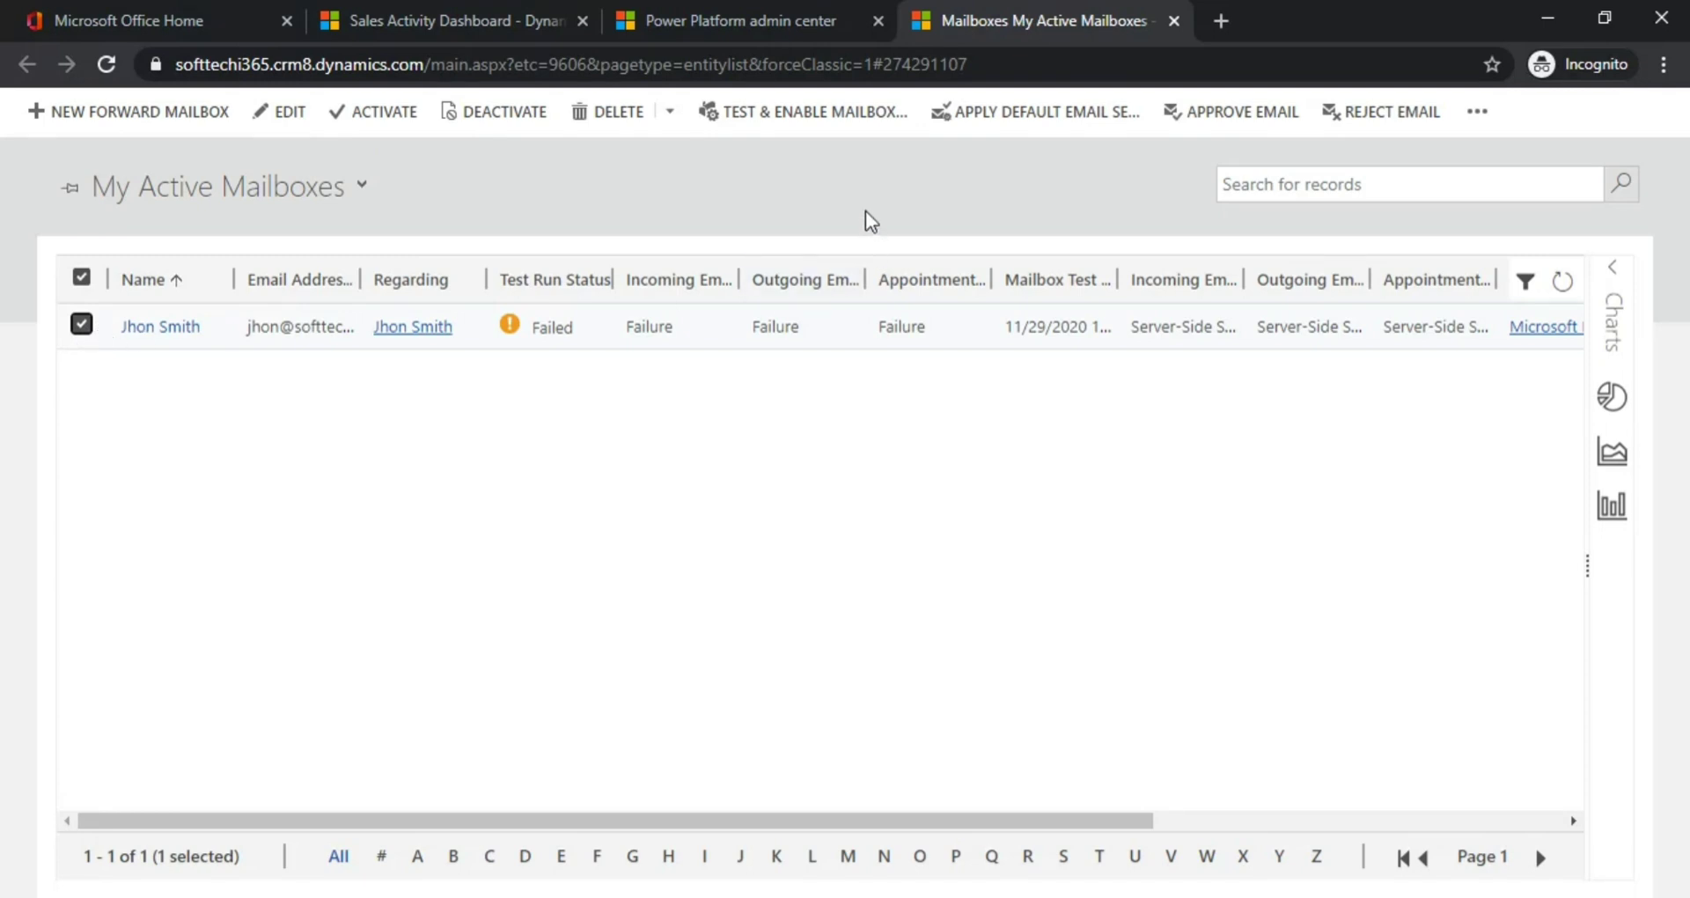
{"action": "left_click", "coordinate": [850, 109]}
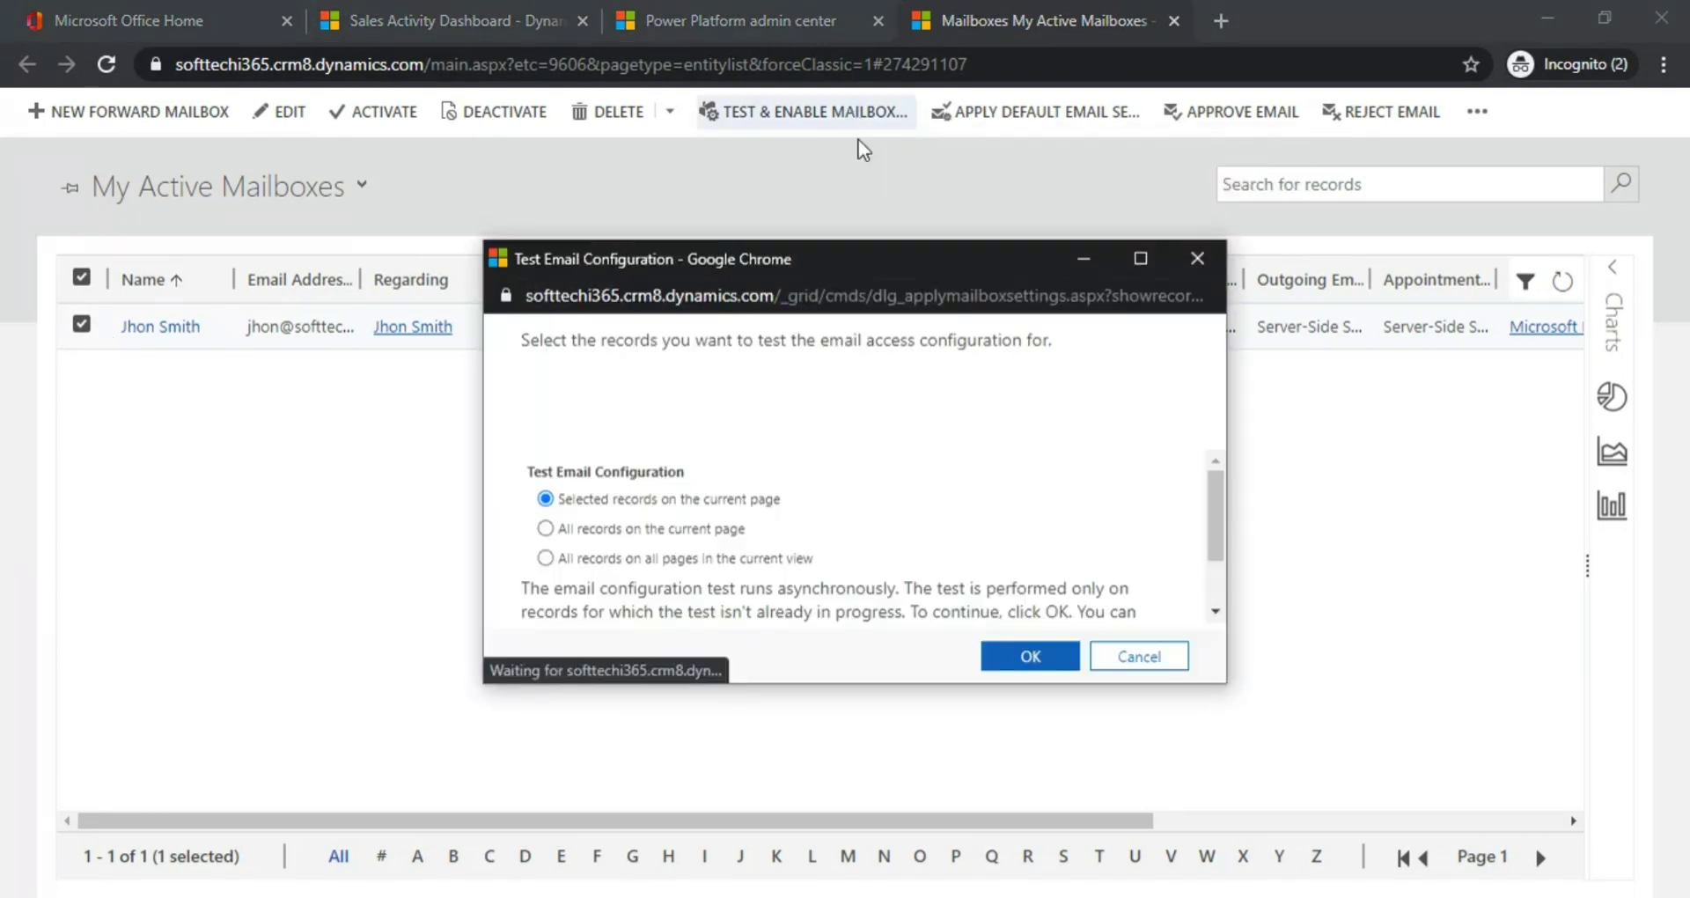
{"action": "left_click", "coordinate": [1021, 655]}
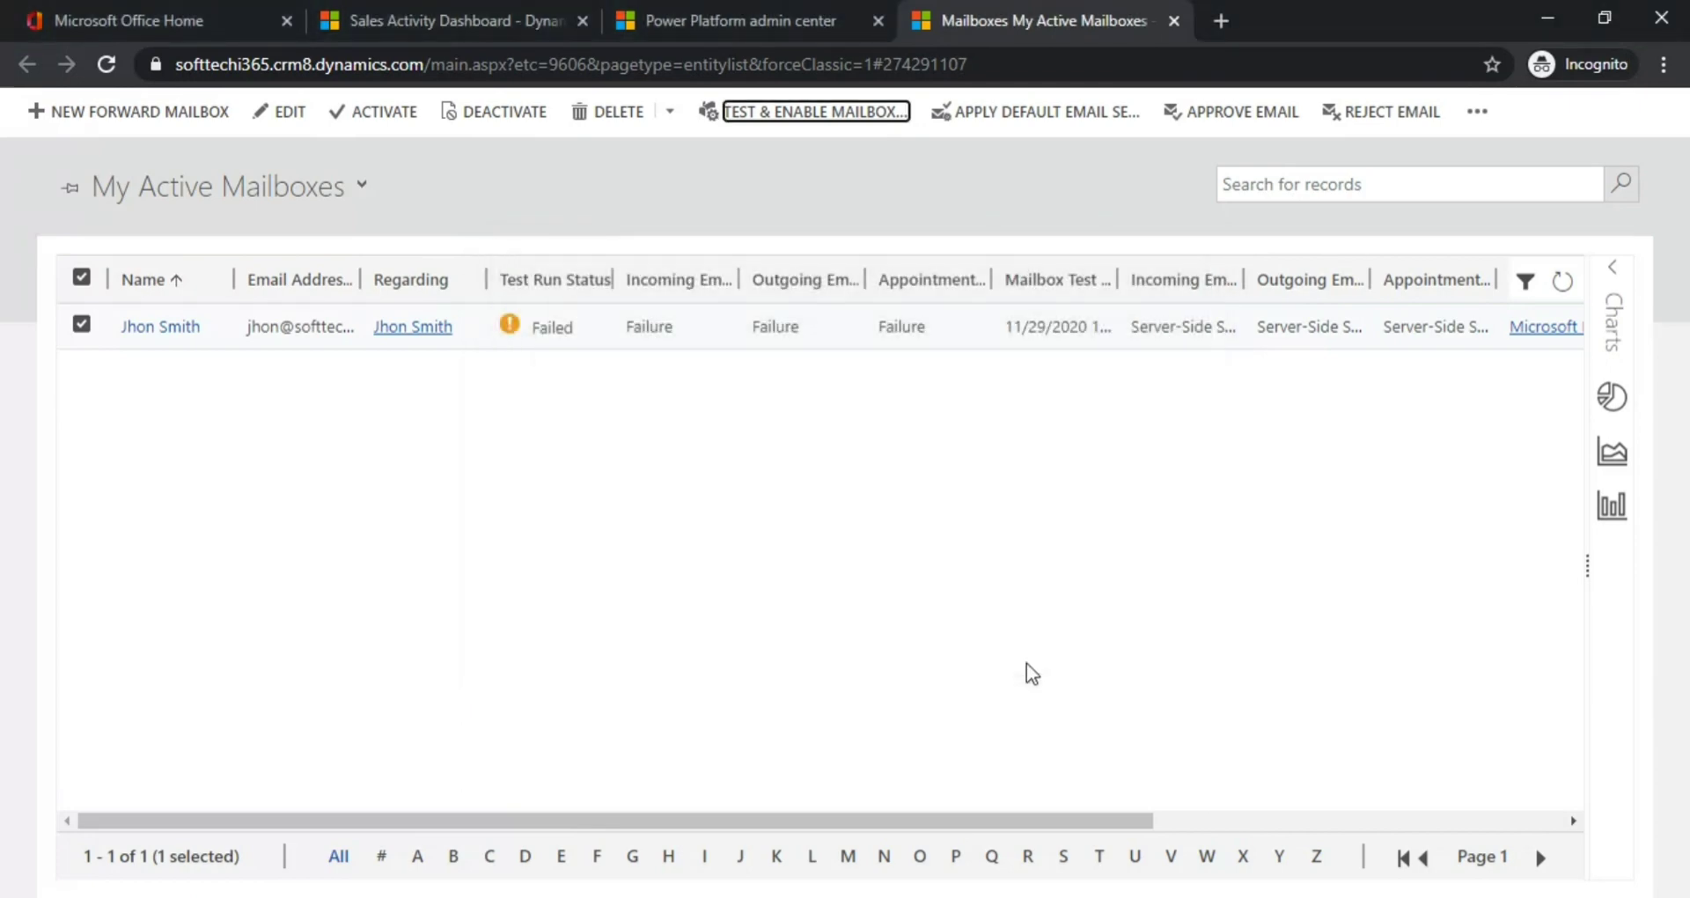
{"action": "left_click", "coordinate": [378, 107]}
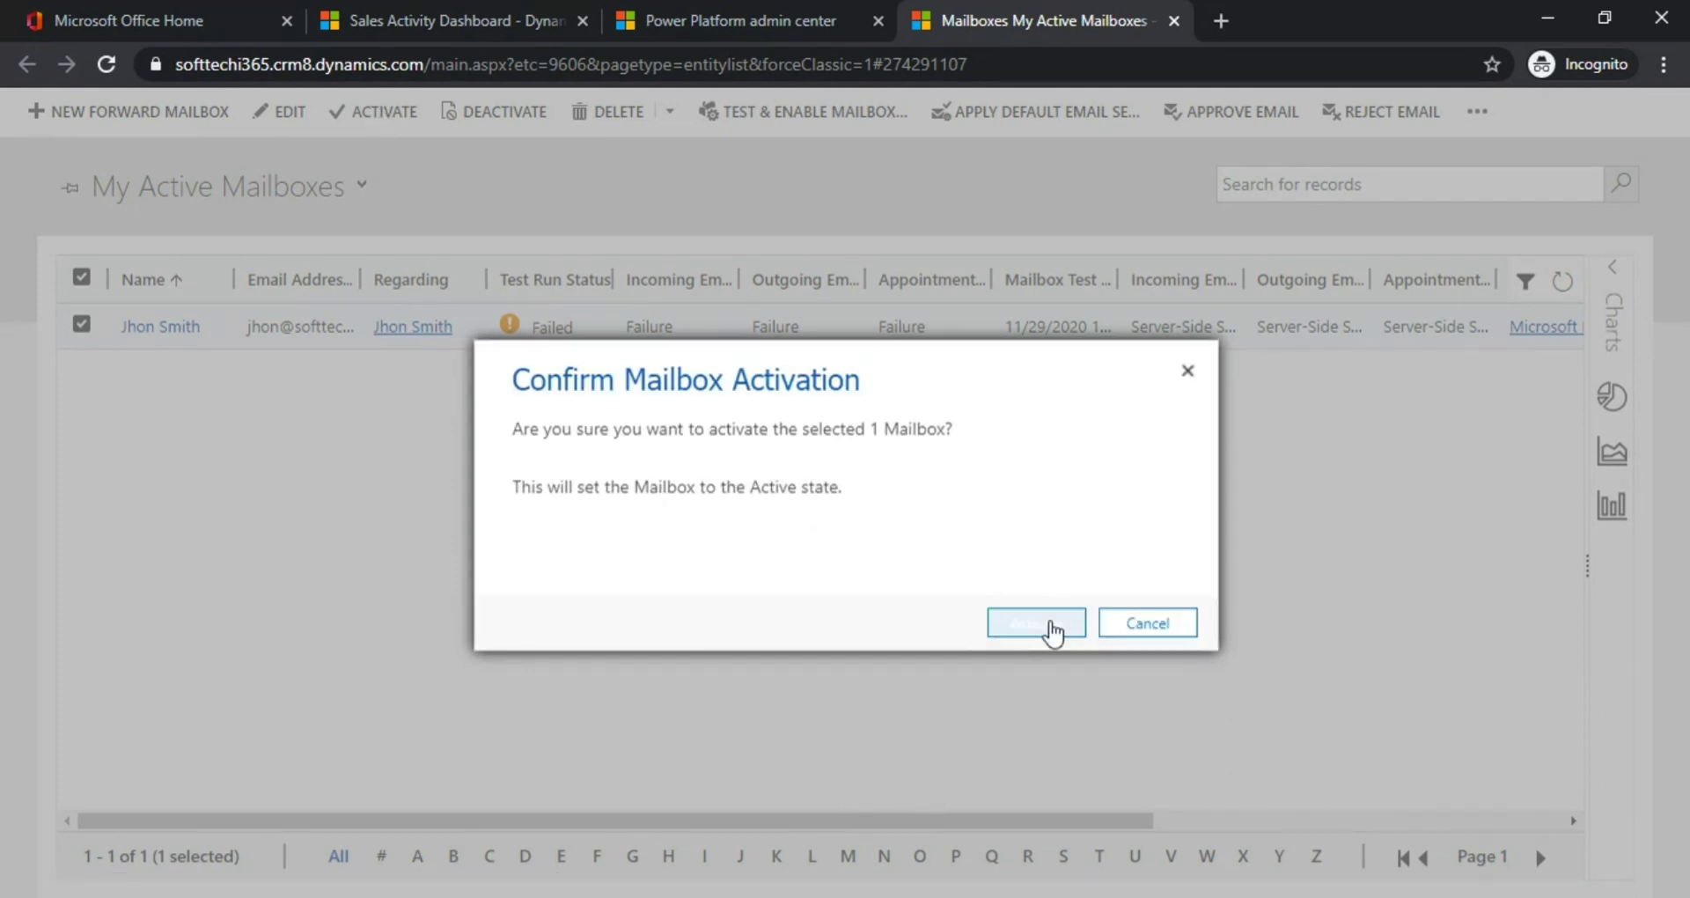
{"action": "left_click", "coordinate": [1055, 628]}
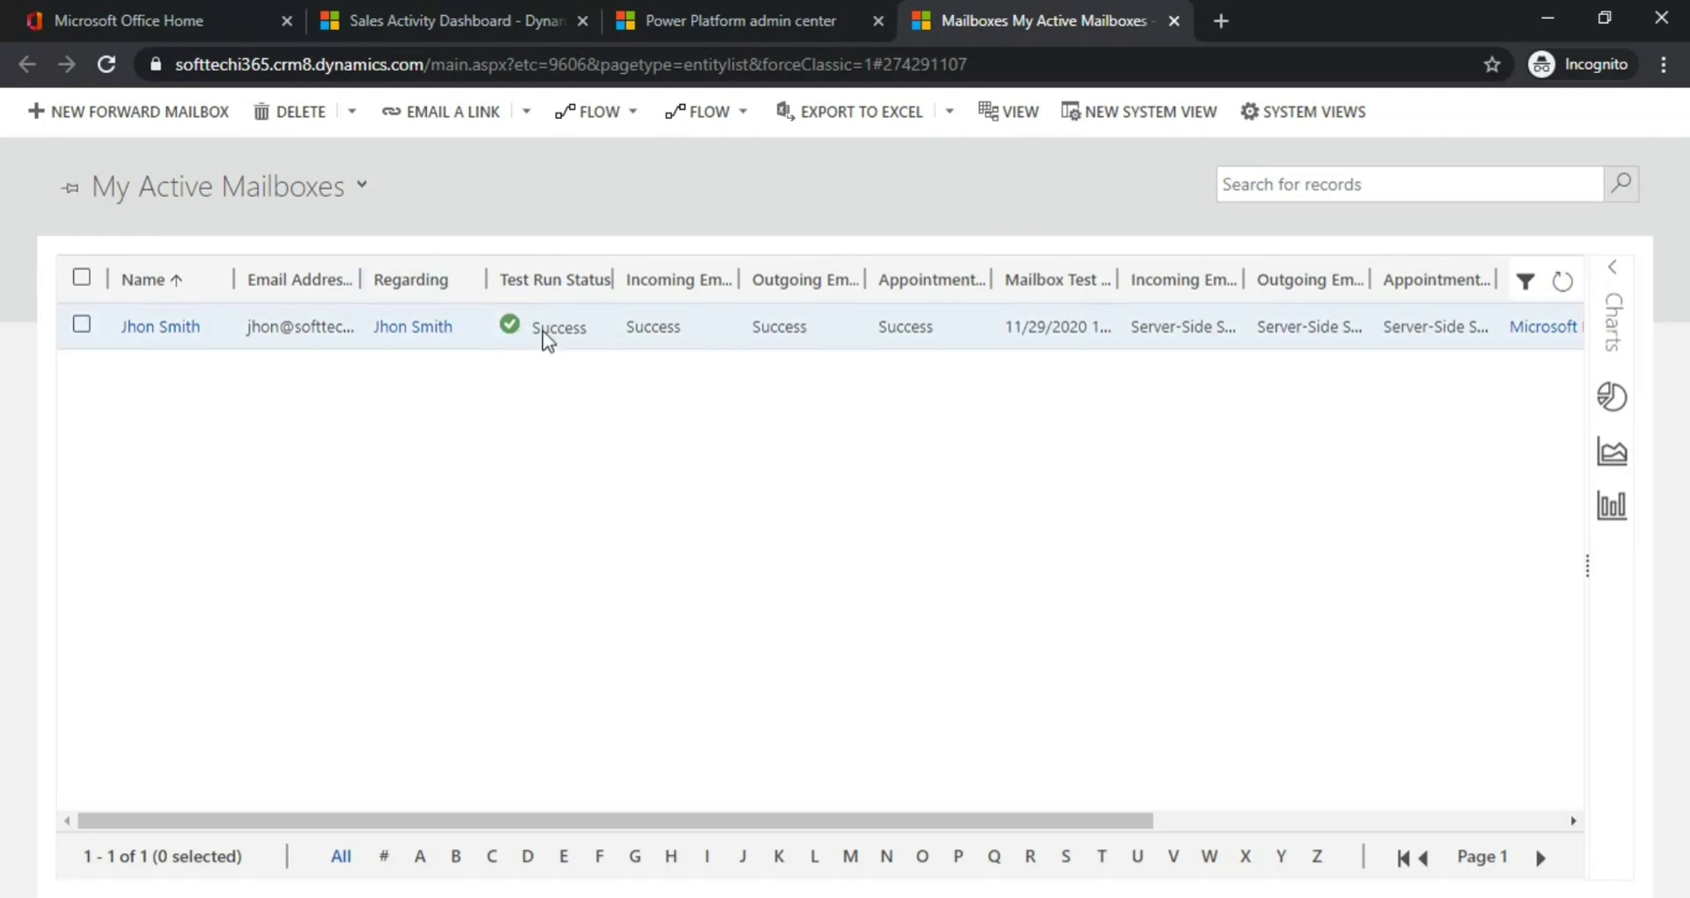
Widen the Test Run Status and Appointments, Contacts, and Tasks columns to show Success fully.
{"action": "left_click_drag", "start_coordinate": [616, 280], "coordinate": [662, 280]}
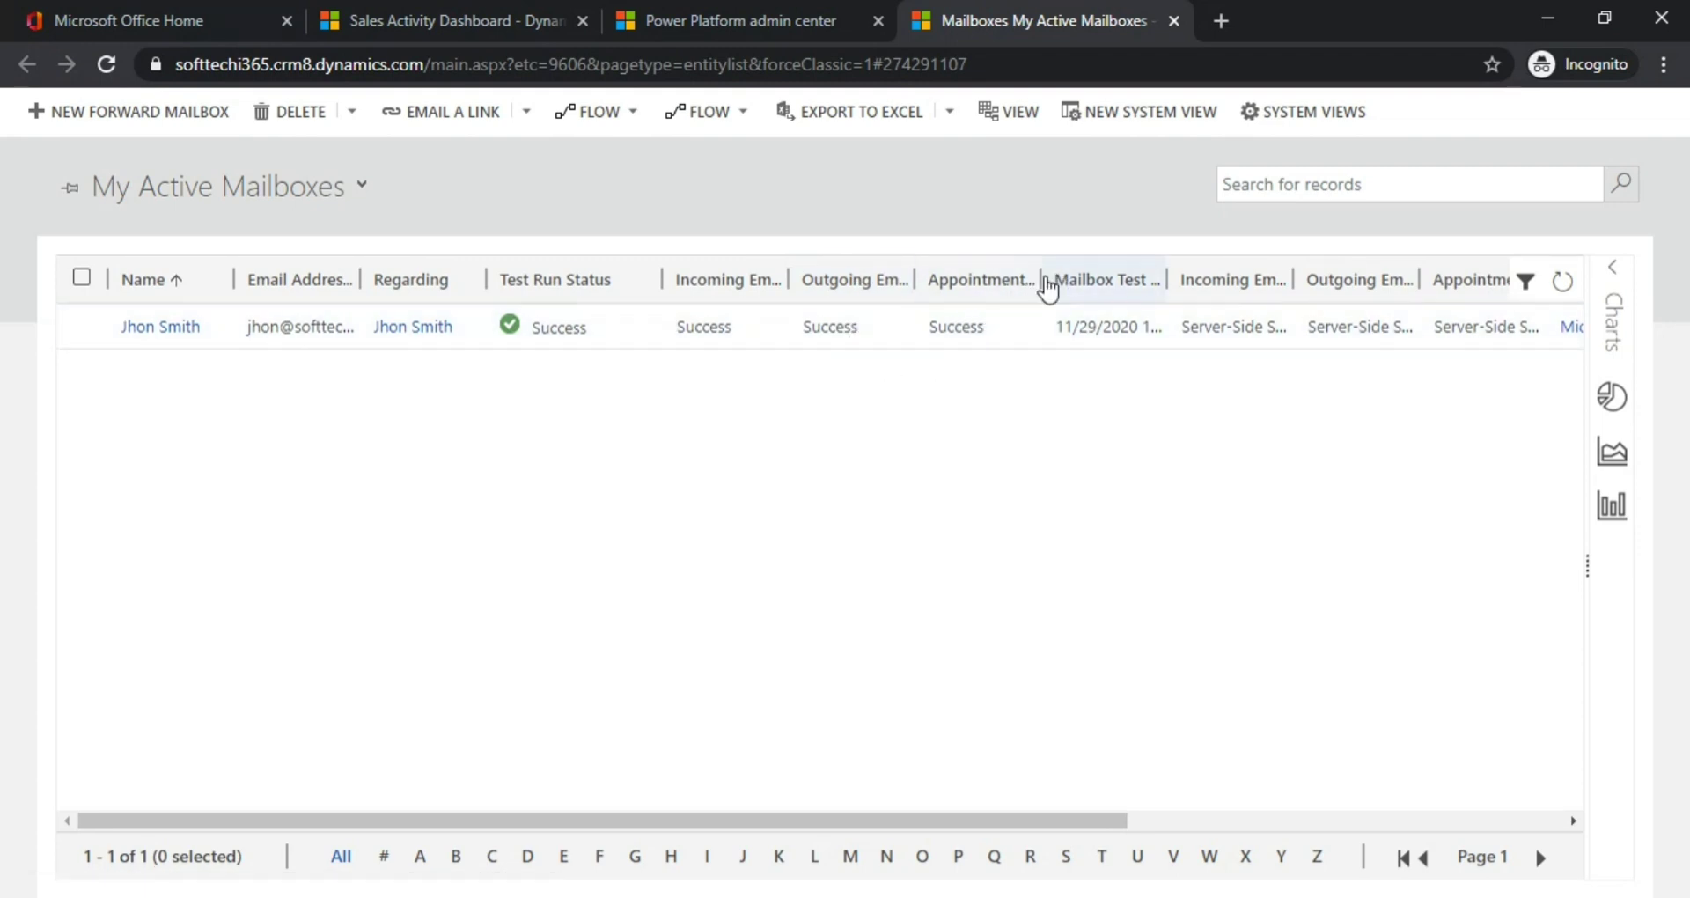
{"action": "left_click_drag", "start_coordinate": [1041, 278], "coordinate": [1154, 277]}
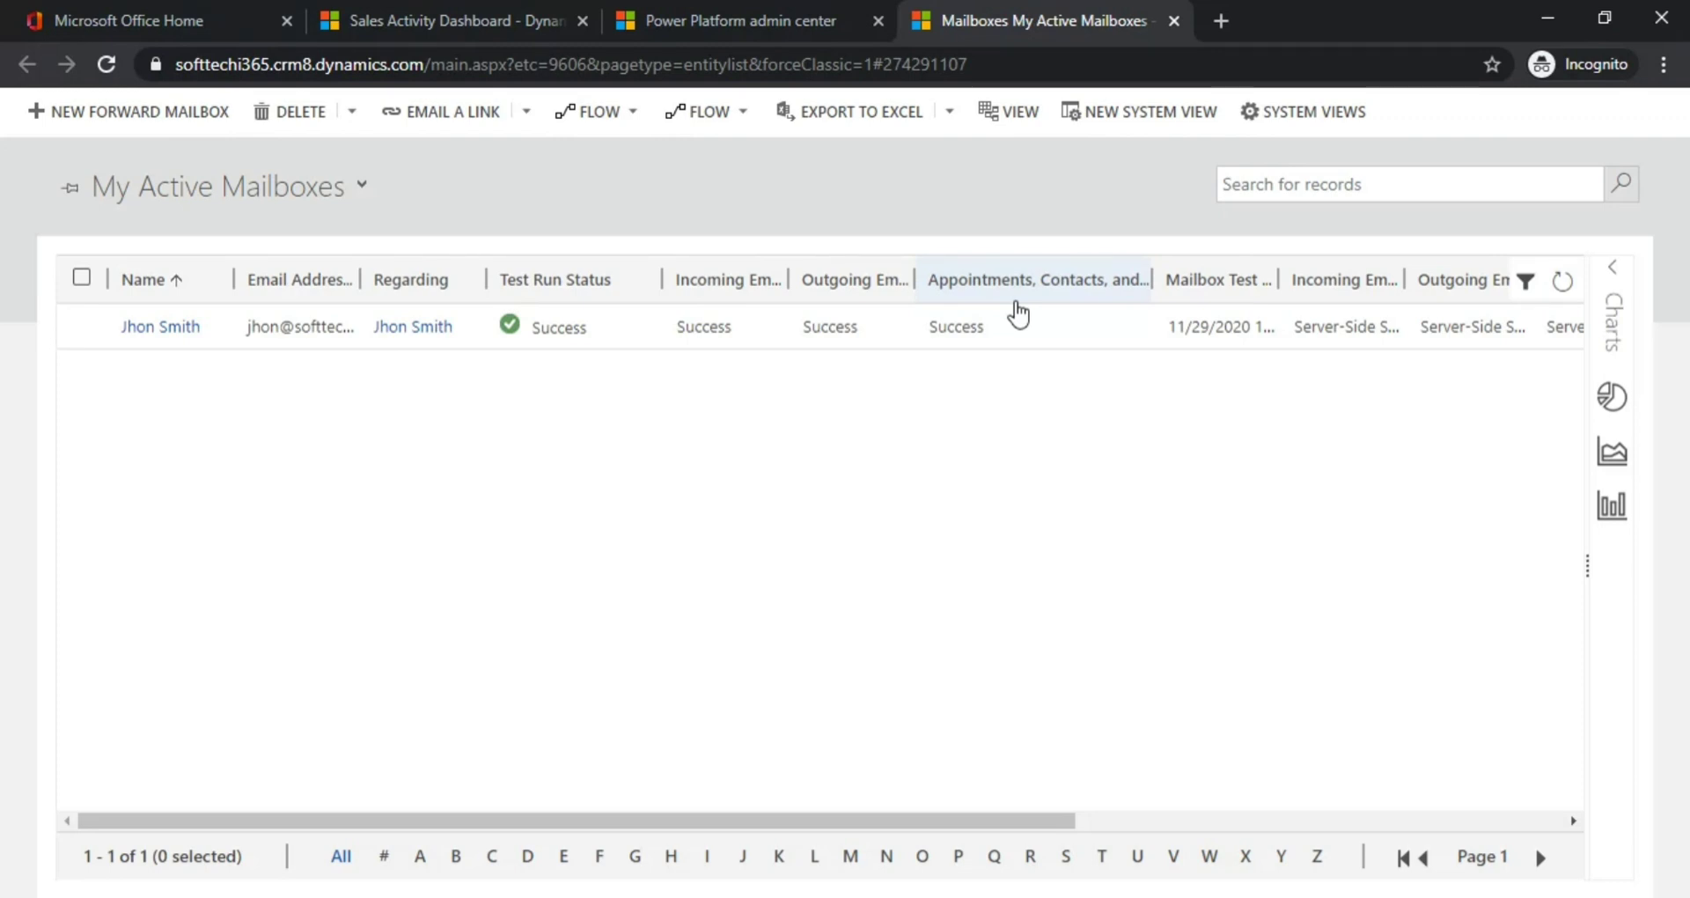
Switch to the All Mailboxes view, then open and close the EnterpriseSales mailbox record.
{"action": "left_click", "coordinate": [359, 183]}
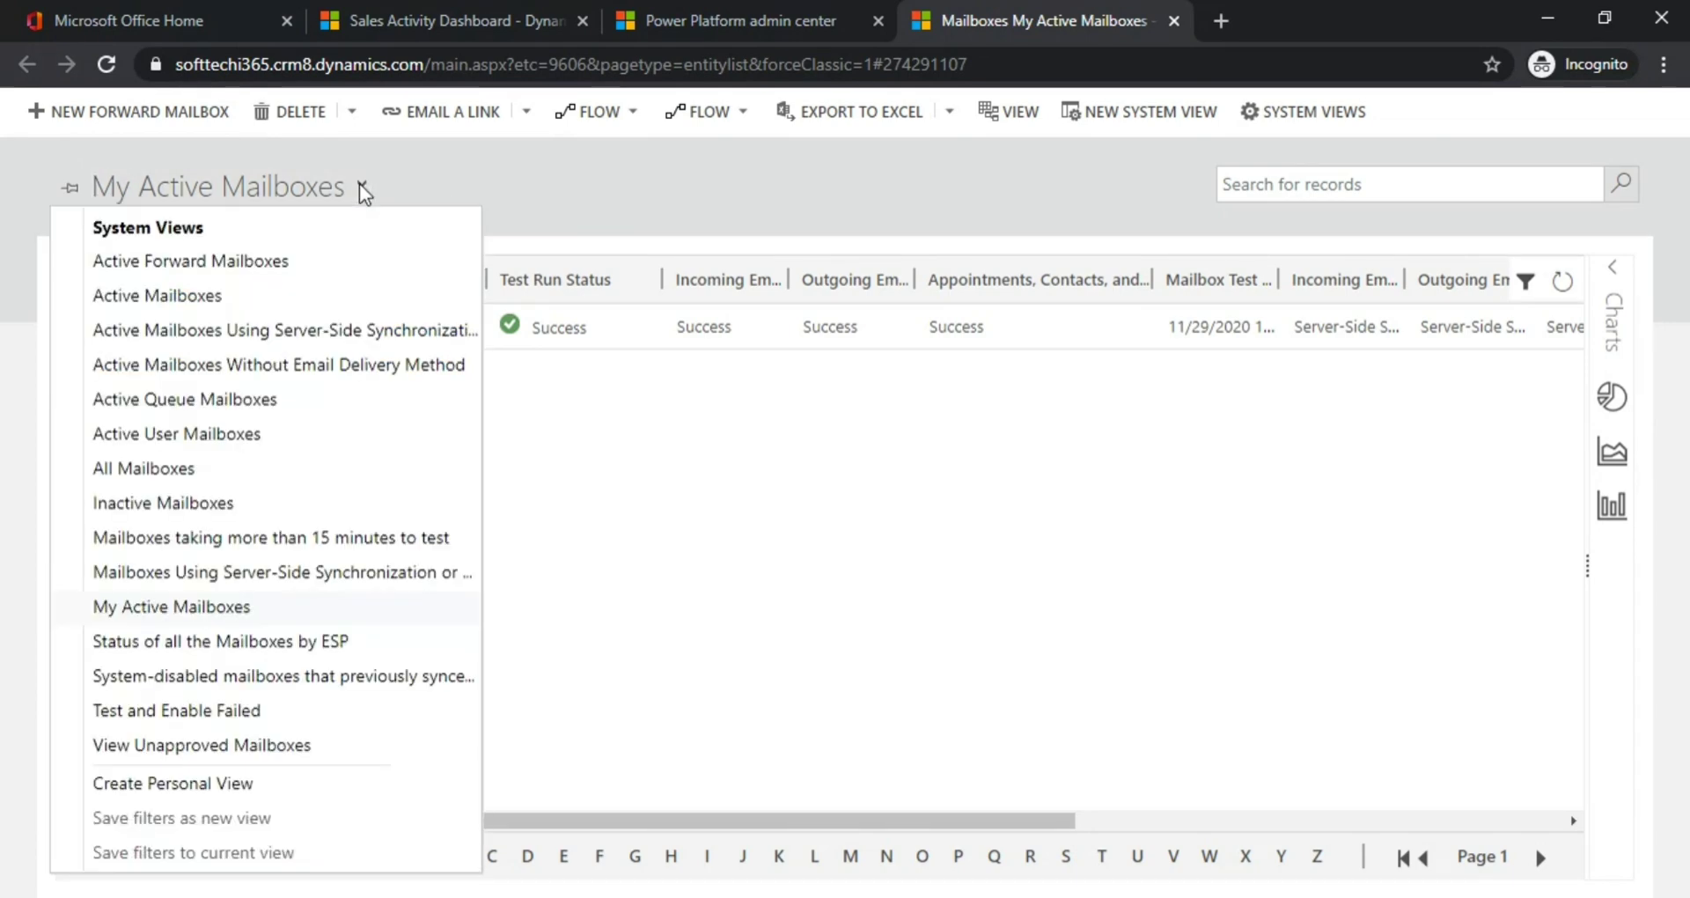
{"action": "left_click", "coordinate": [252, 479]}
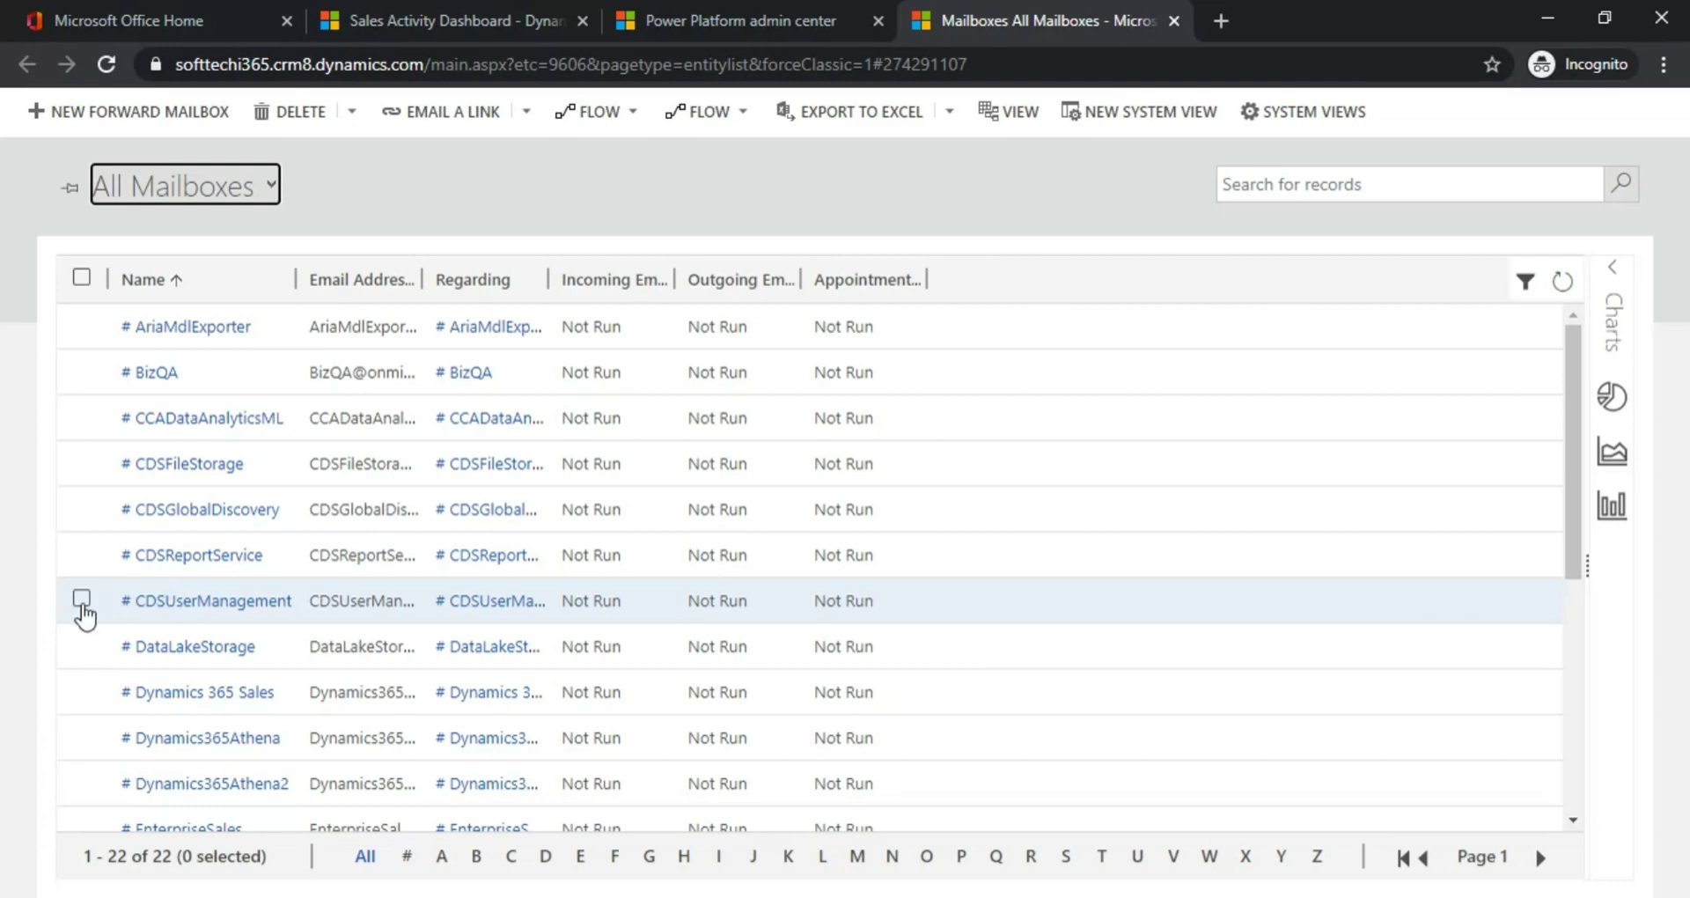
{"action": "scroll", "coordinate": [182, 765], "scroll_direction": "down", "scroll_amount": 2}
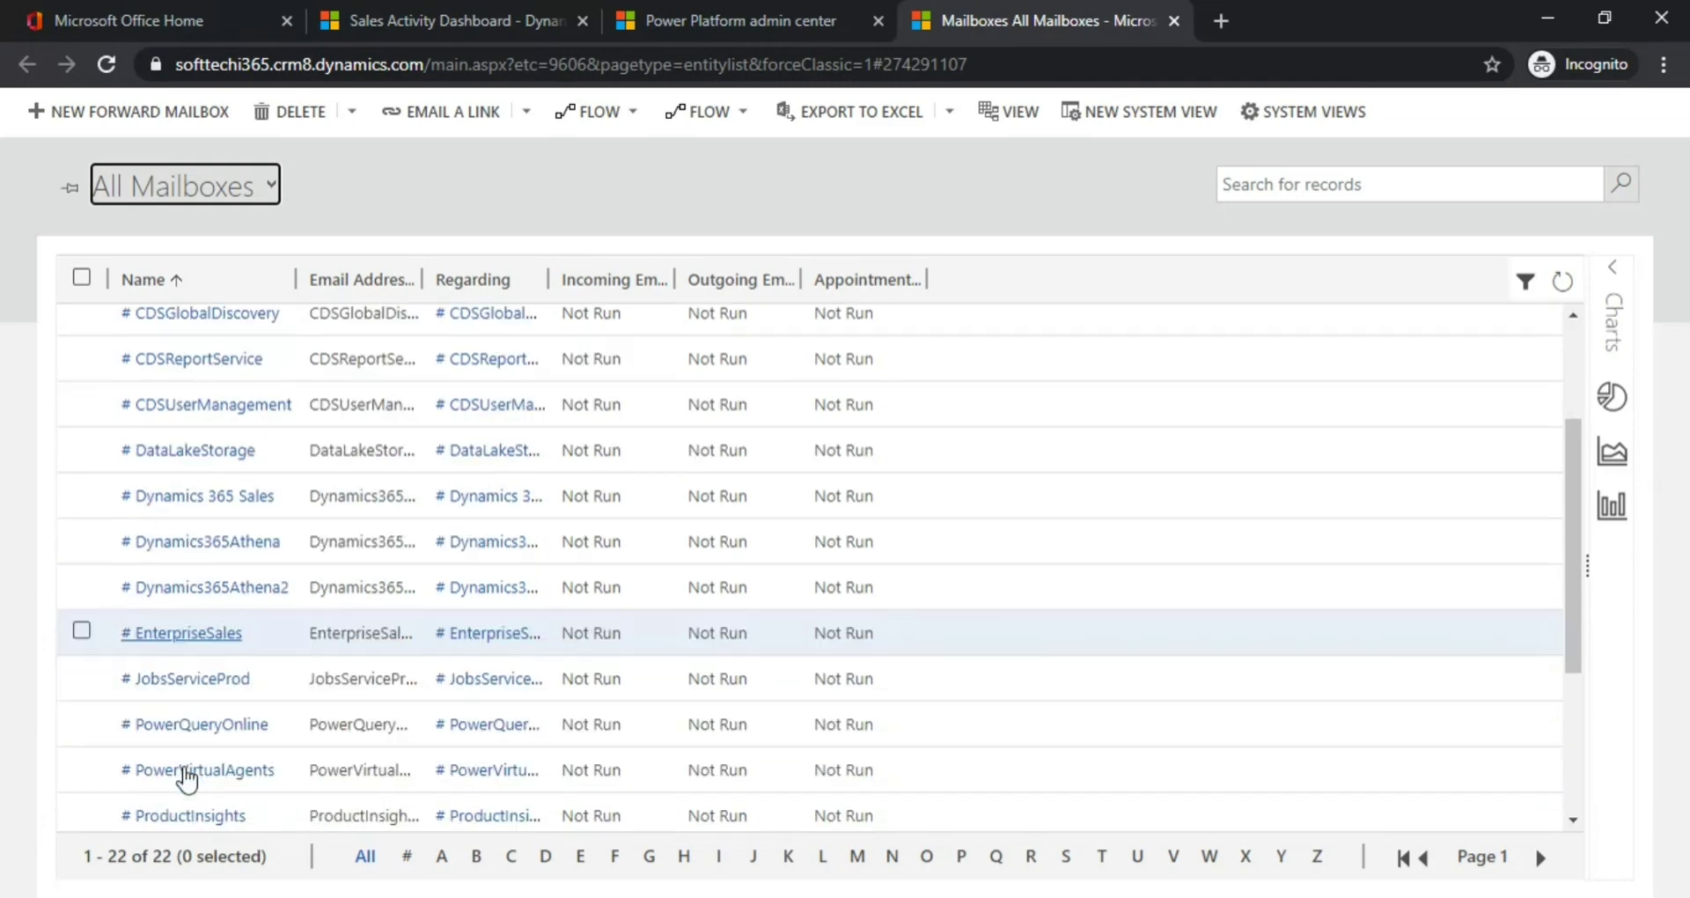
{"action": "scroll", "coordinate": [180, 704], "scroll_direction": "down", "scroll_amount": 1}
{"action": "left_click", "coordinate": [197, 586]}
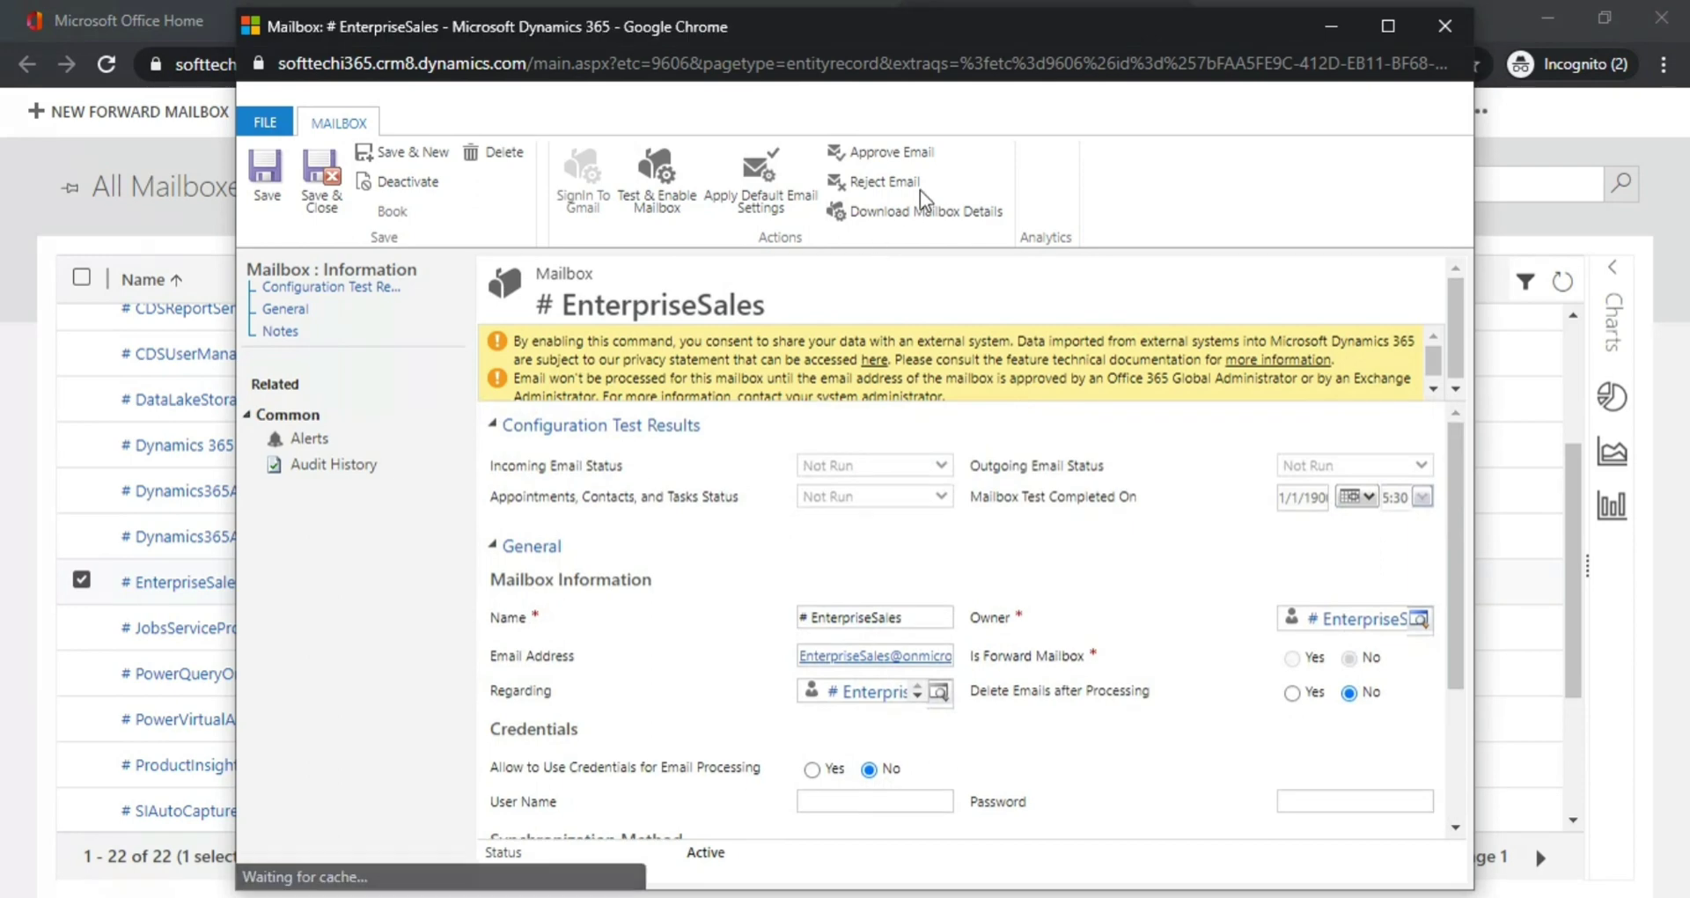
{"action": "left_click", "coordinate": [1444, 26]}
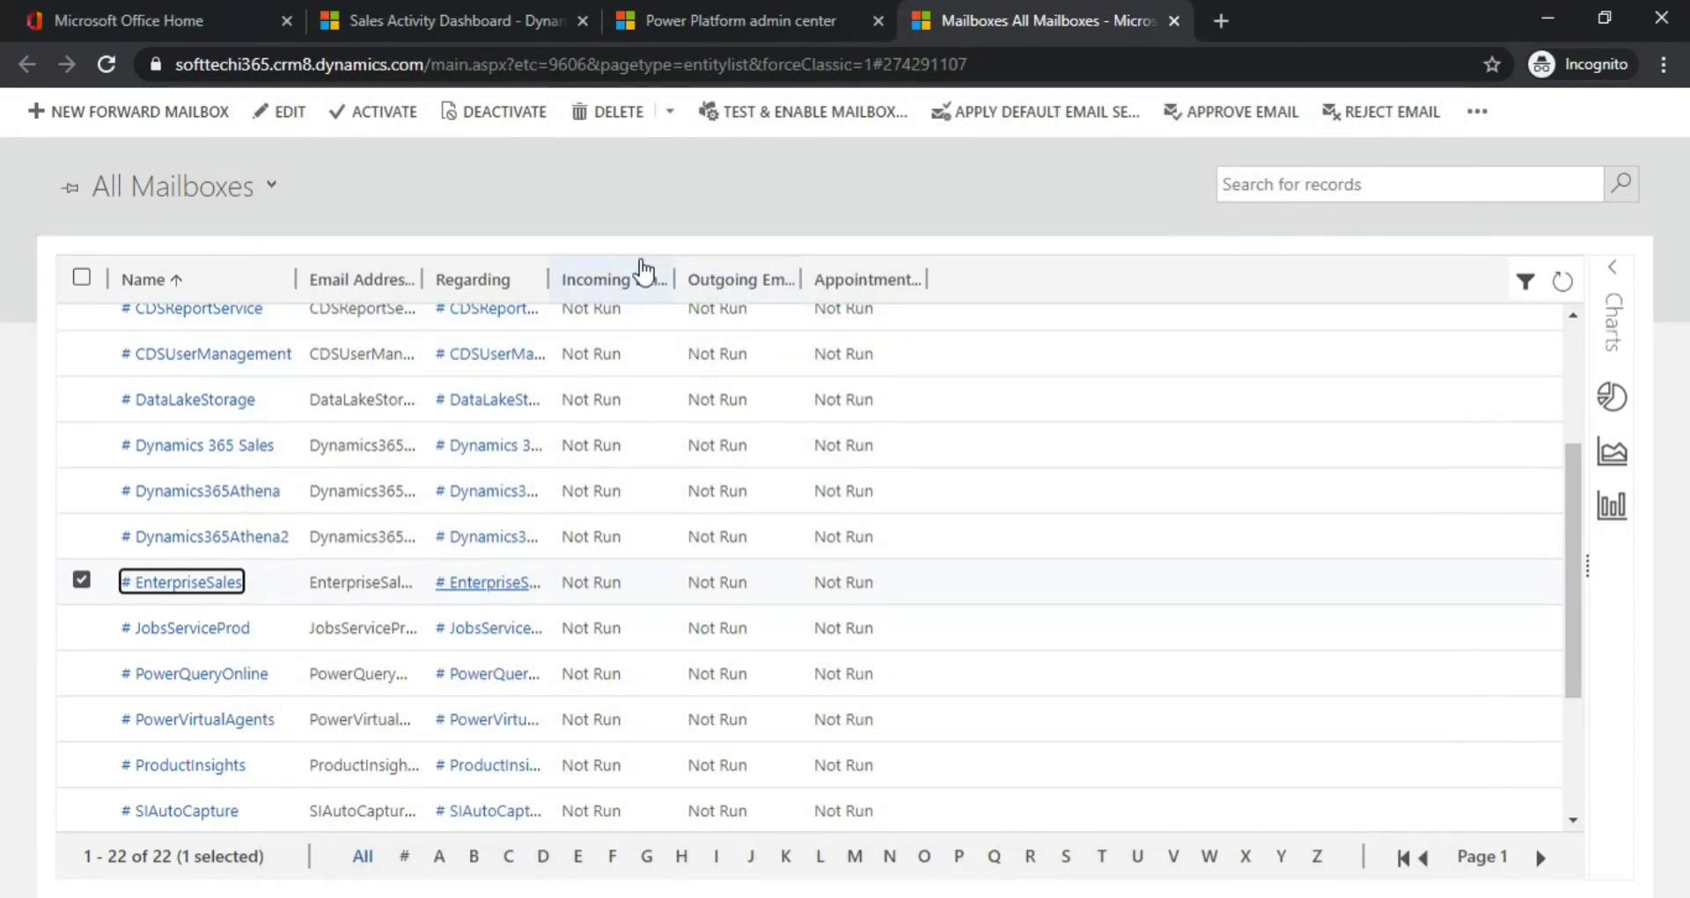